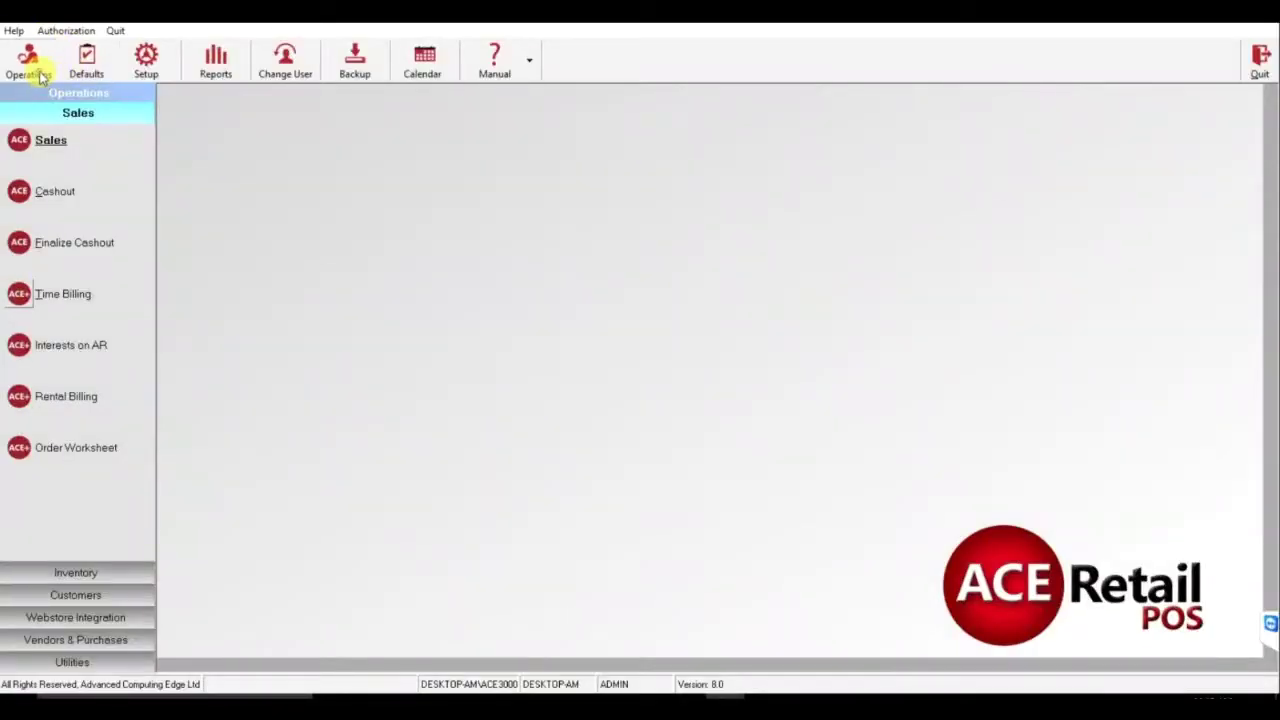
Open the Customers form from the Operations sidebar, showing an empty customer details form.
click(65, 594)
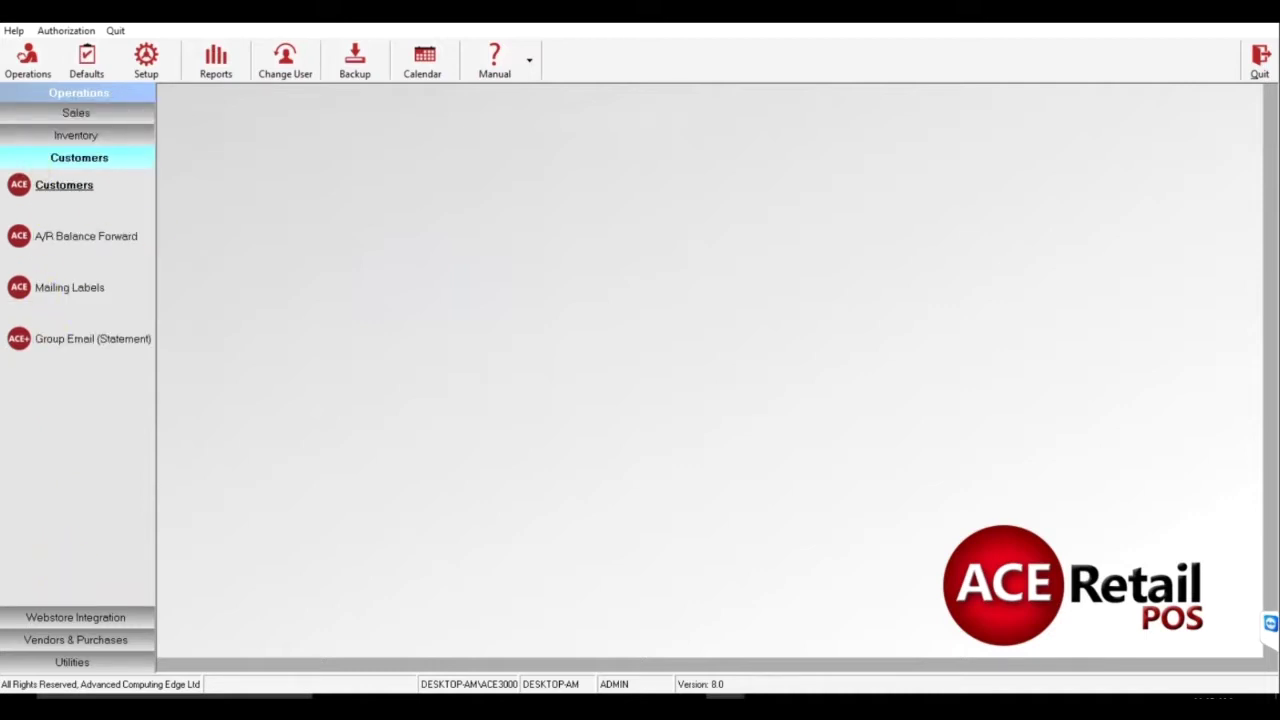
click(20, 184)
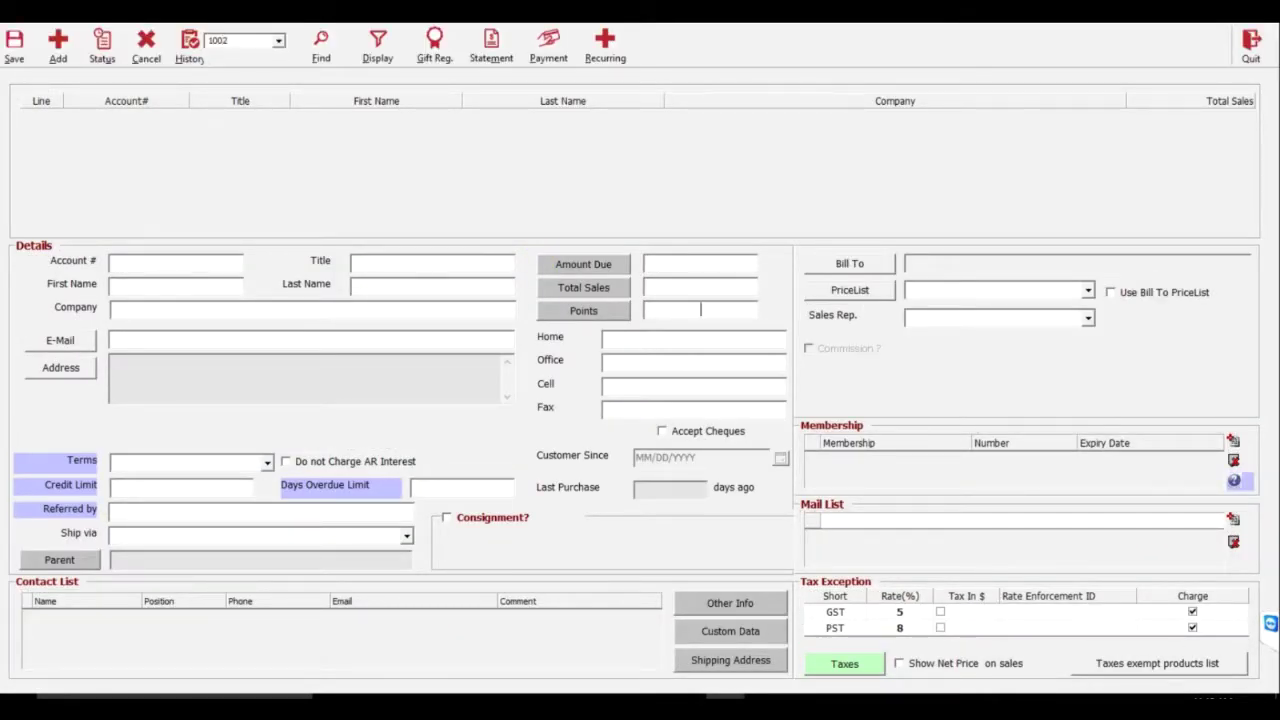
key(Return)
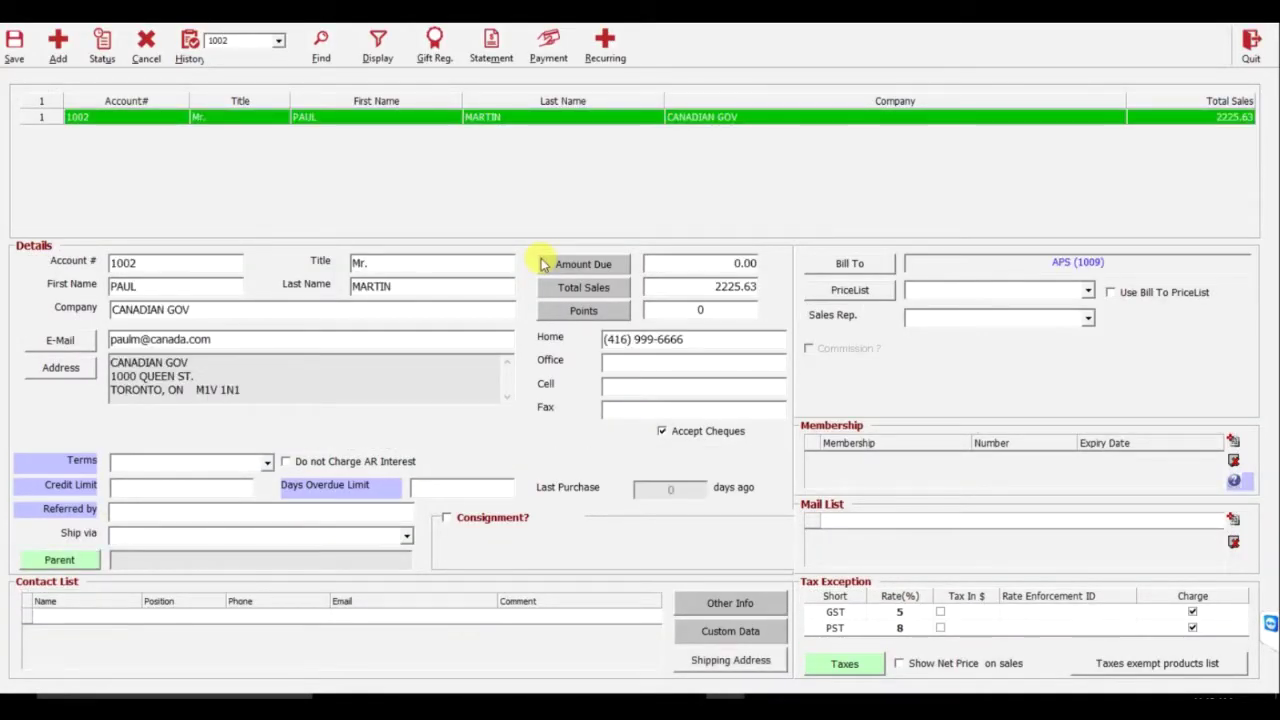
click(831, 270)
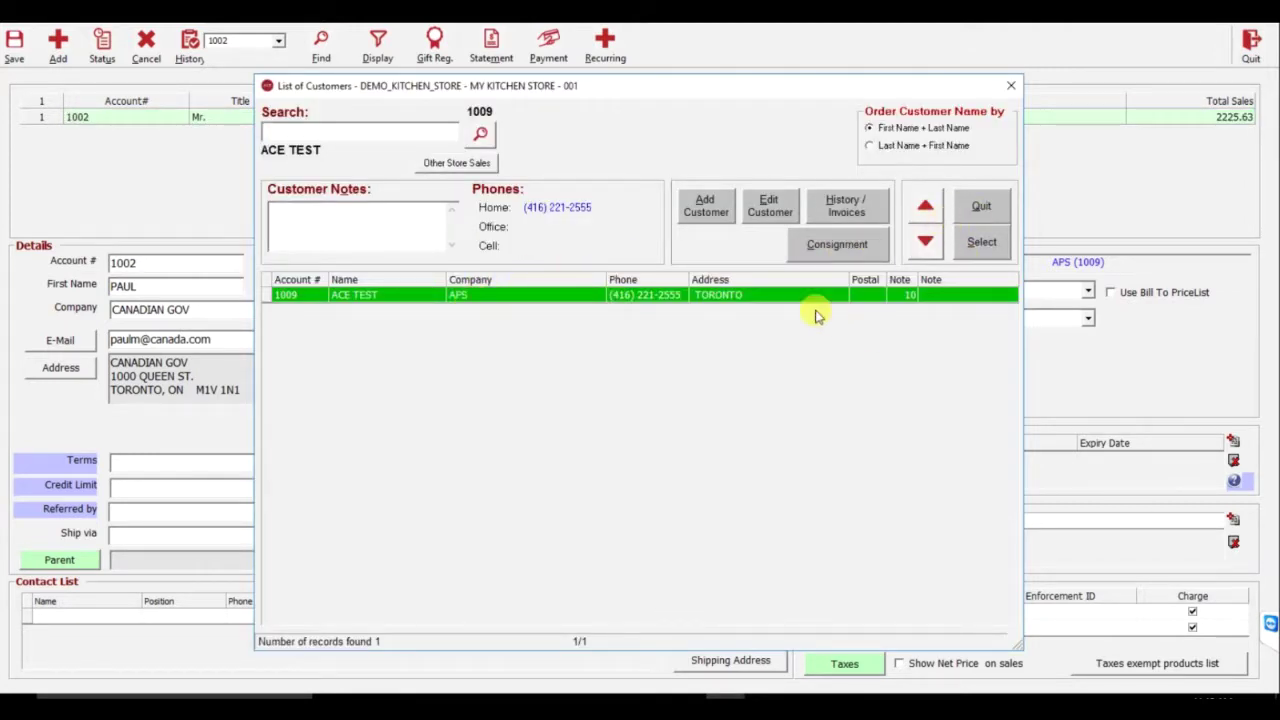
click(970, 210)
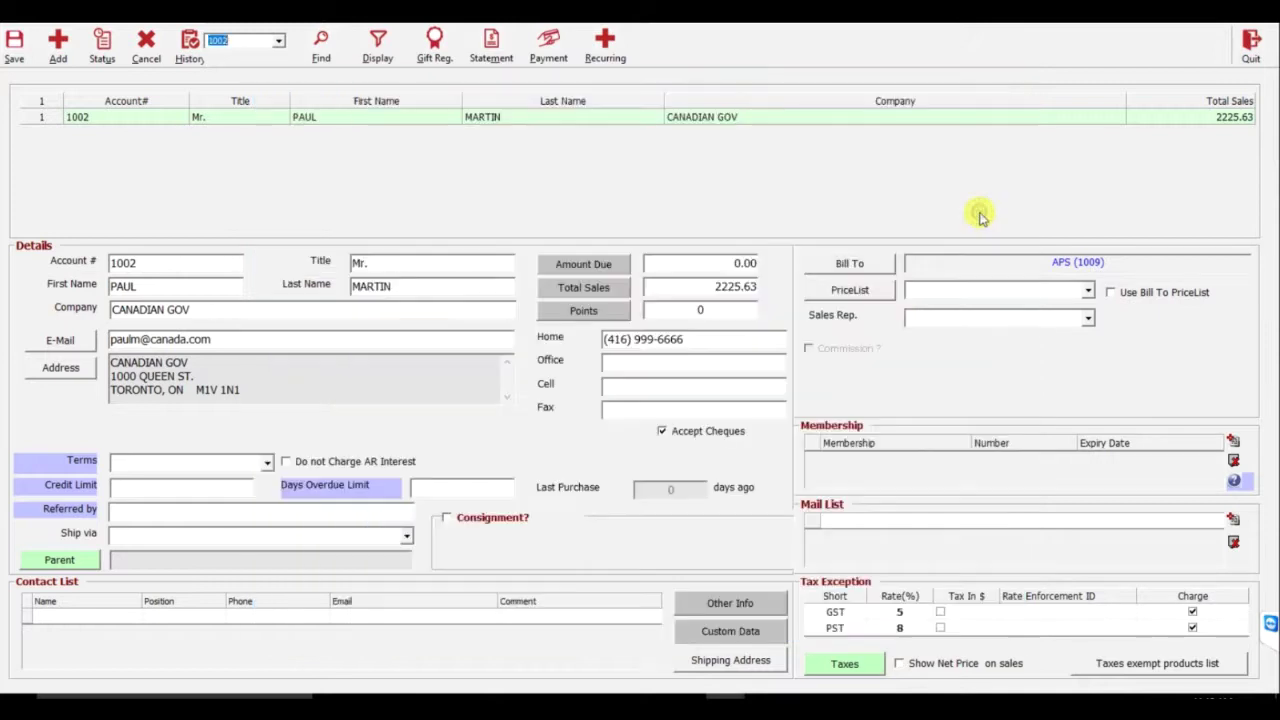
click(1251, 42)
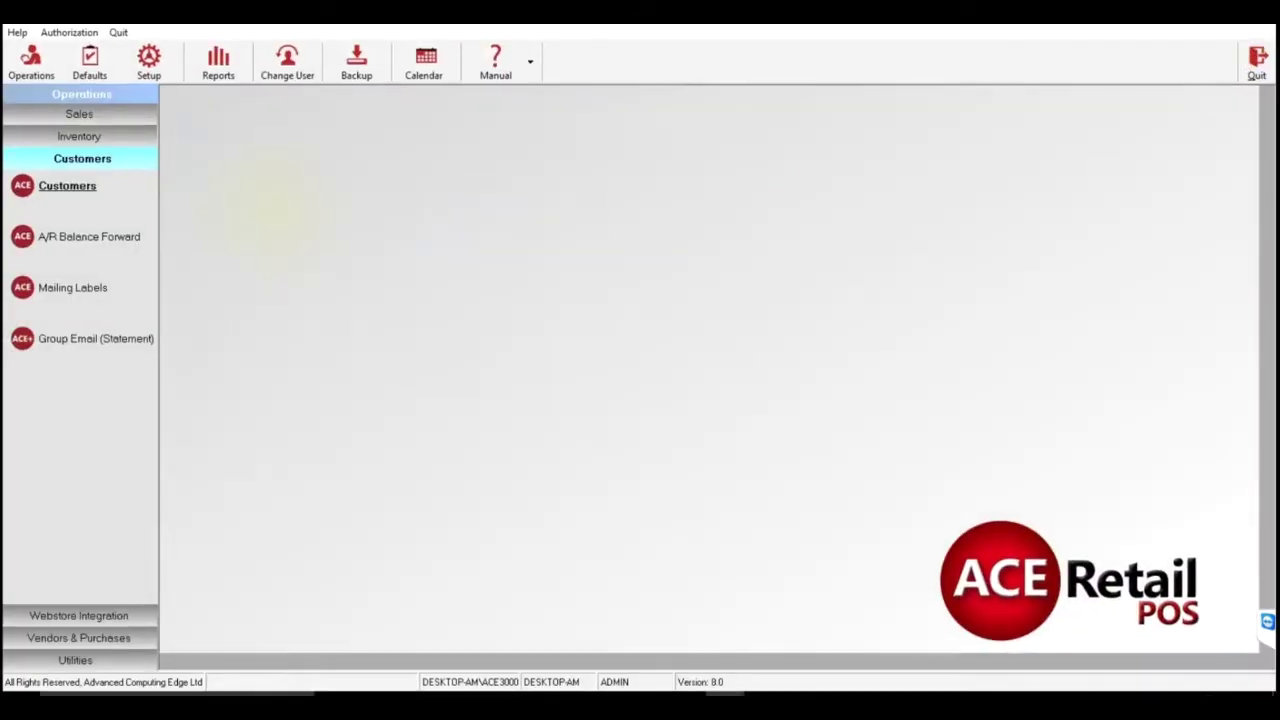
Start a new sales invoice for the customer and add item 1008, the cheese grater.
click(60, 114)
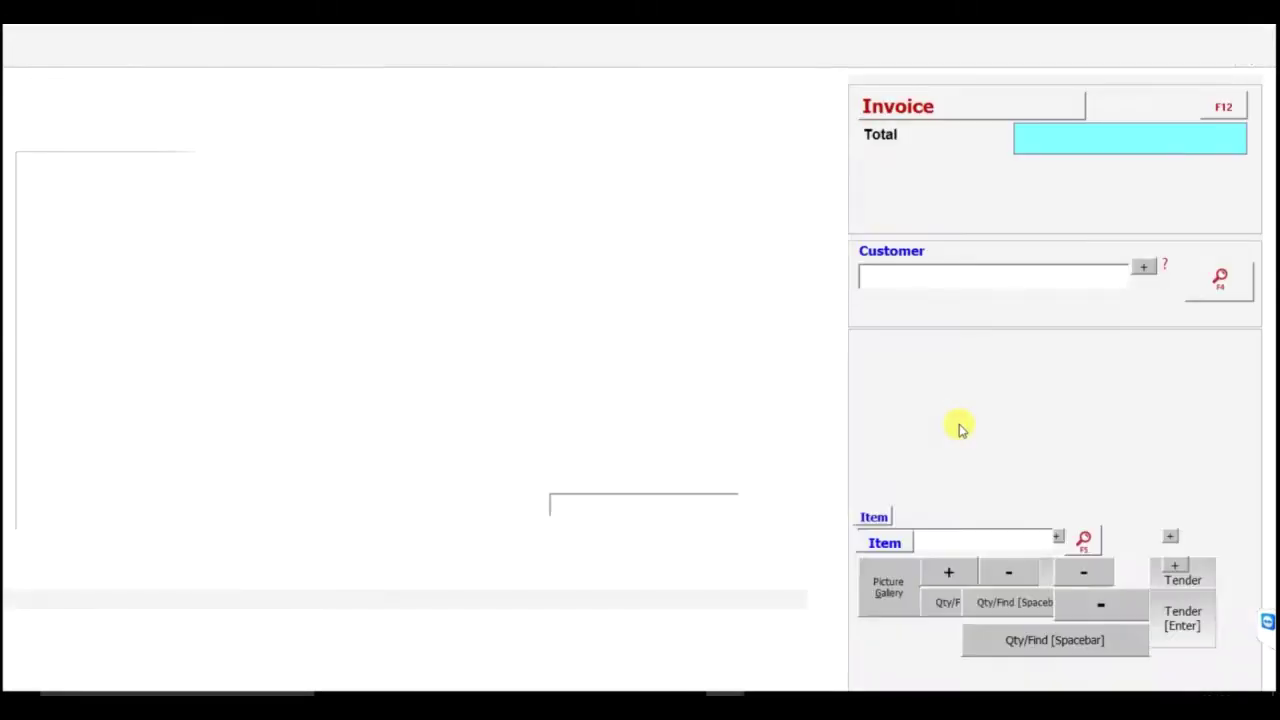
click(766, 466)
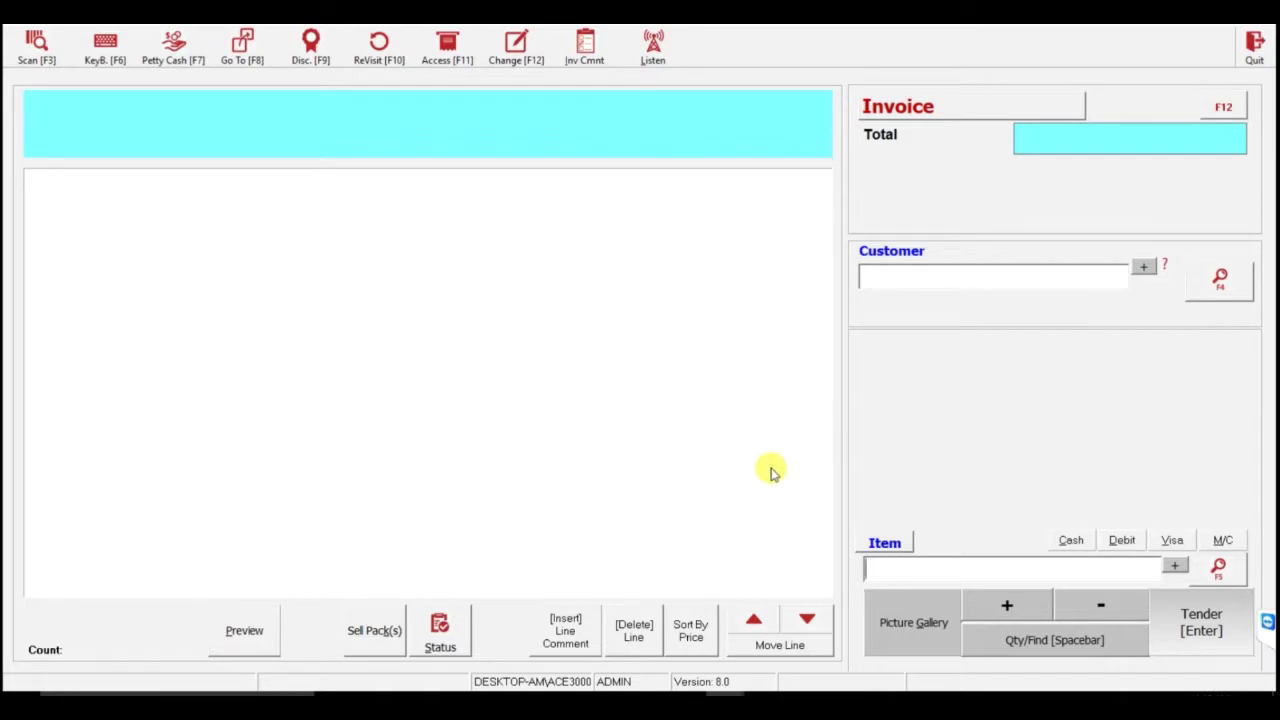
text(1002)
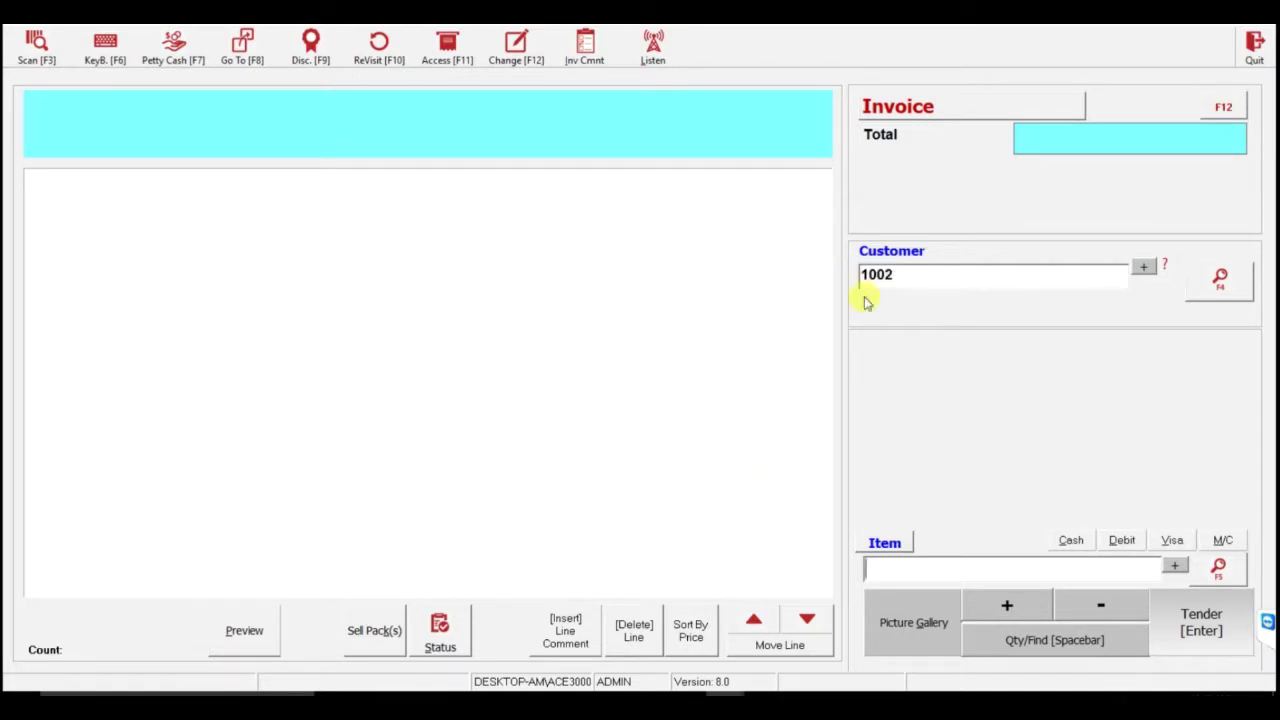
key(Return)
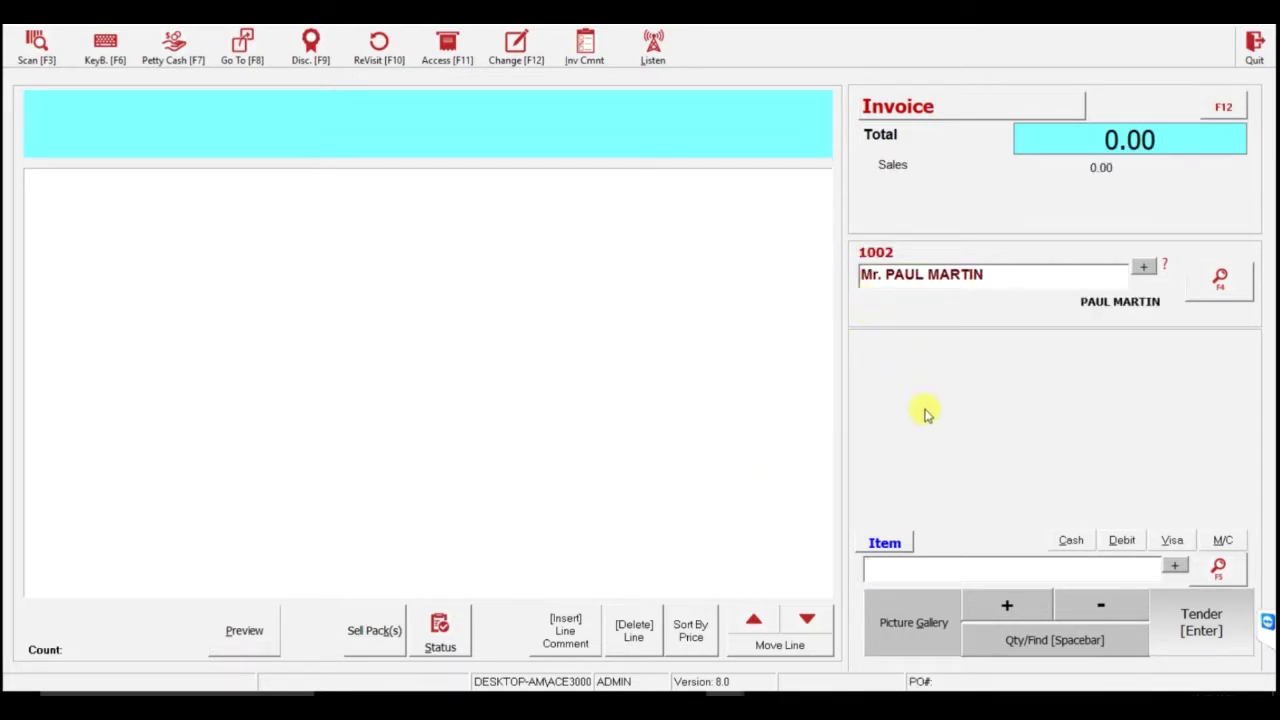
text(1008)
key(Return)
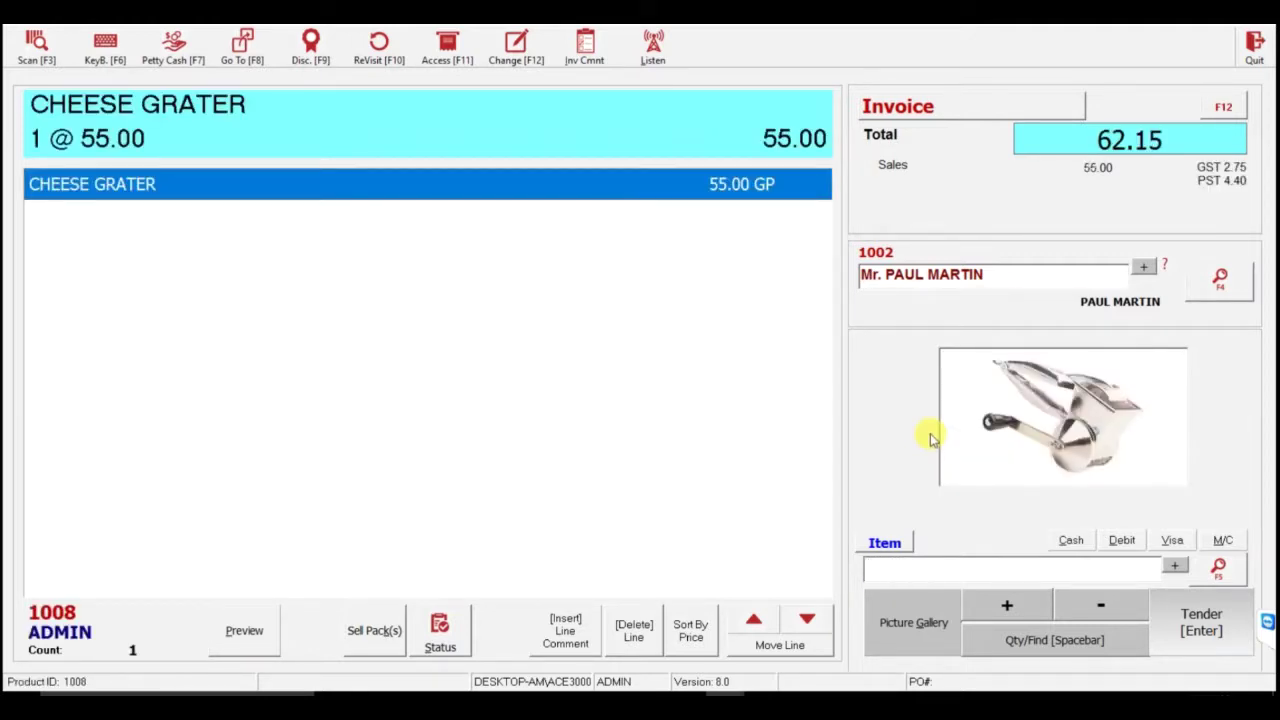
Charge the 62.15 total on account, accept it, and close the invoice screen.
key(Return)
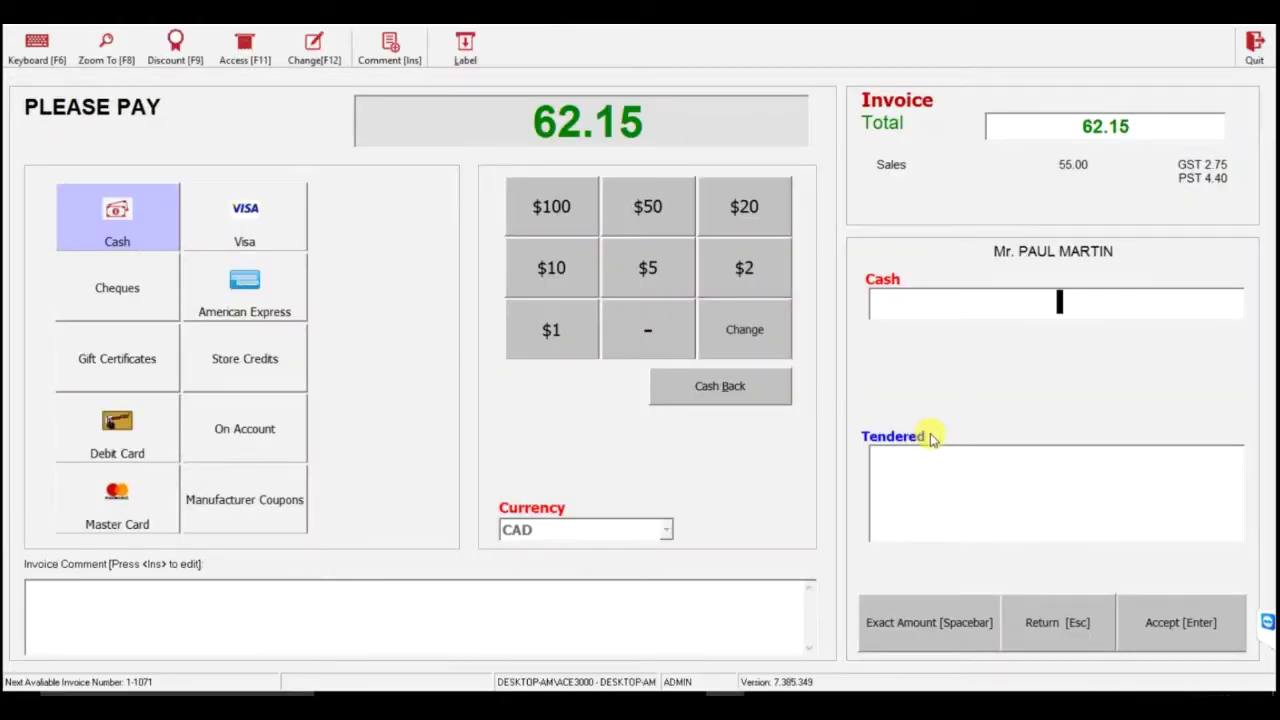
click(292, 408)
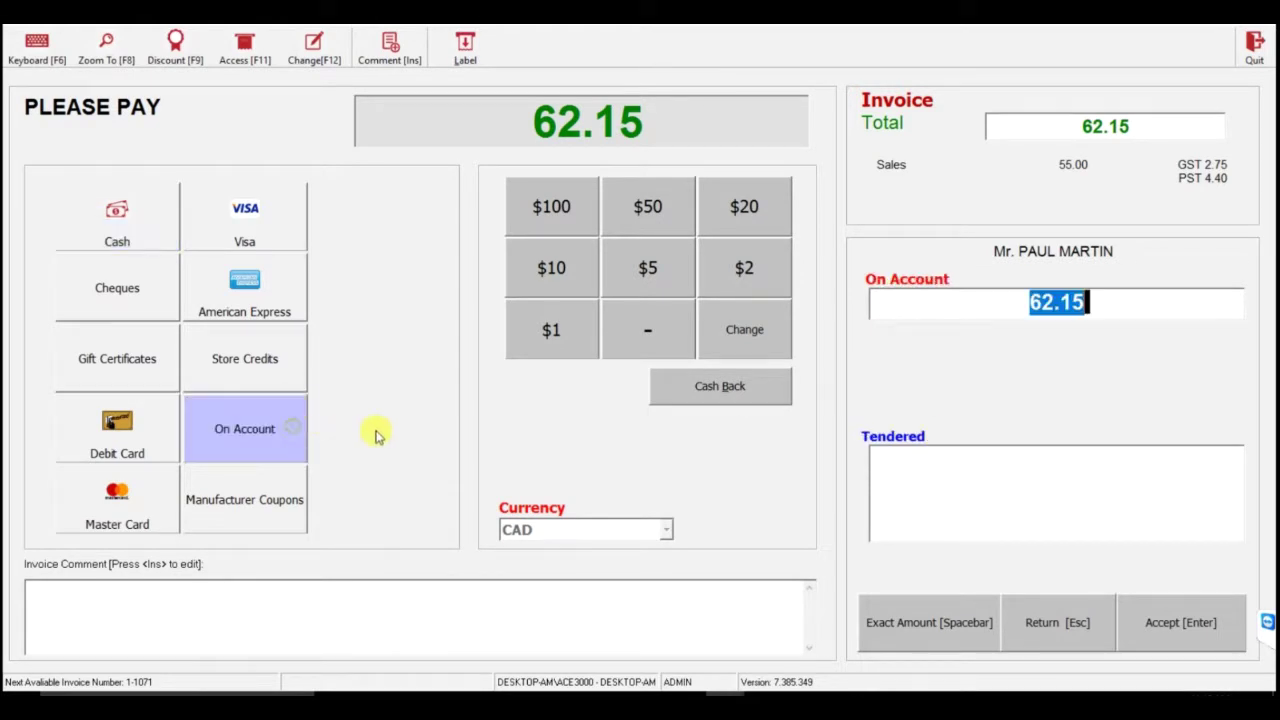
click(1210, 624)
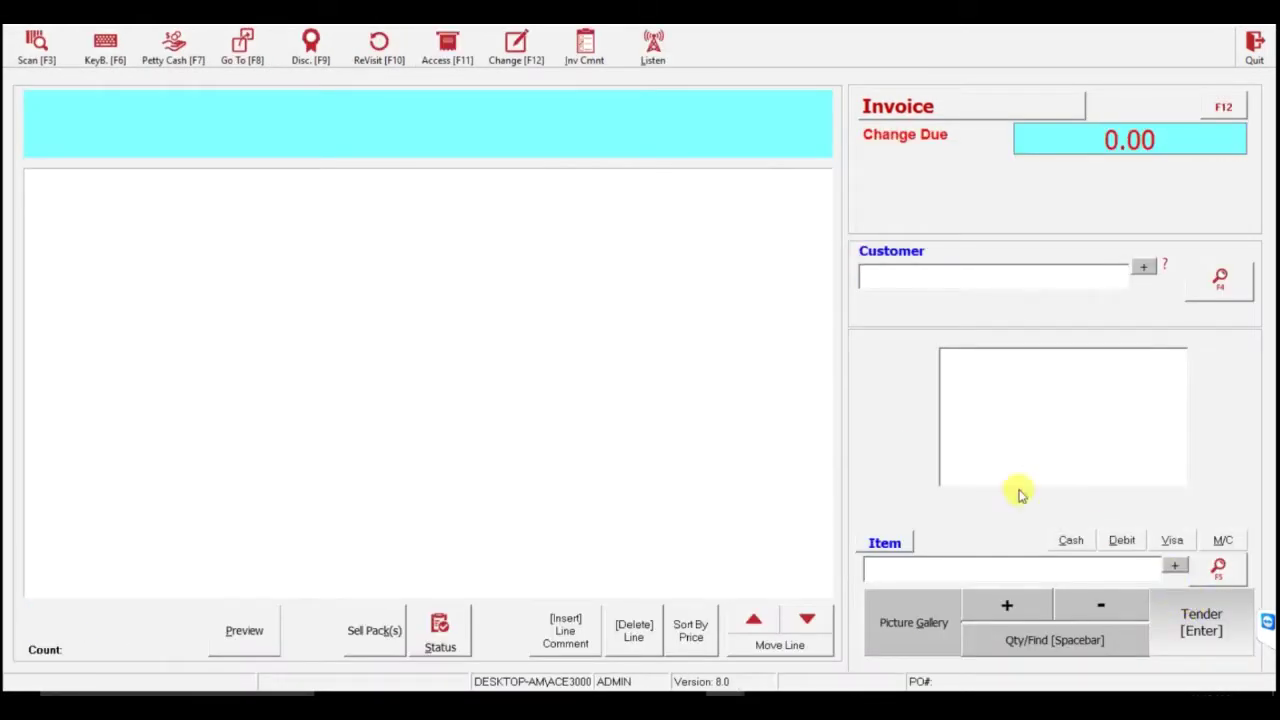
click(1257, 48)
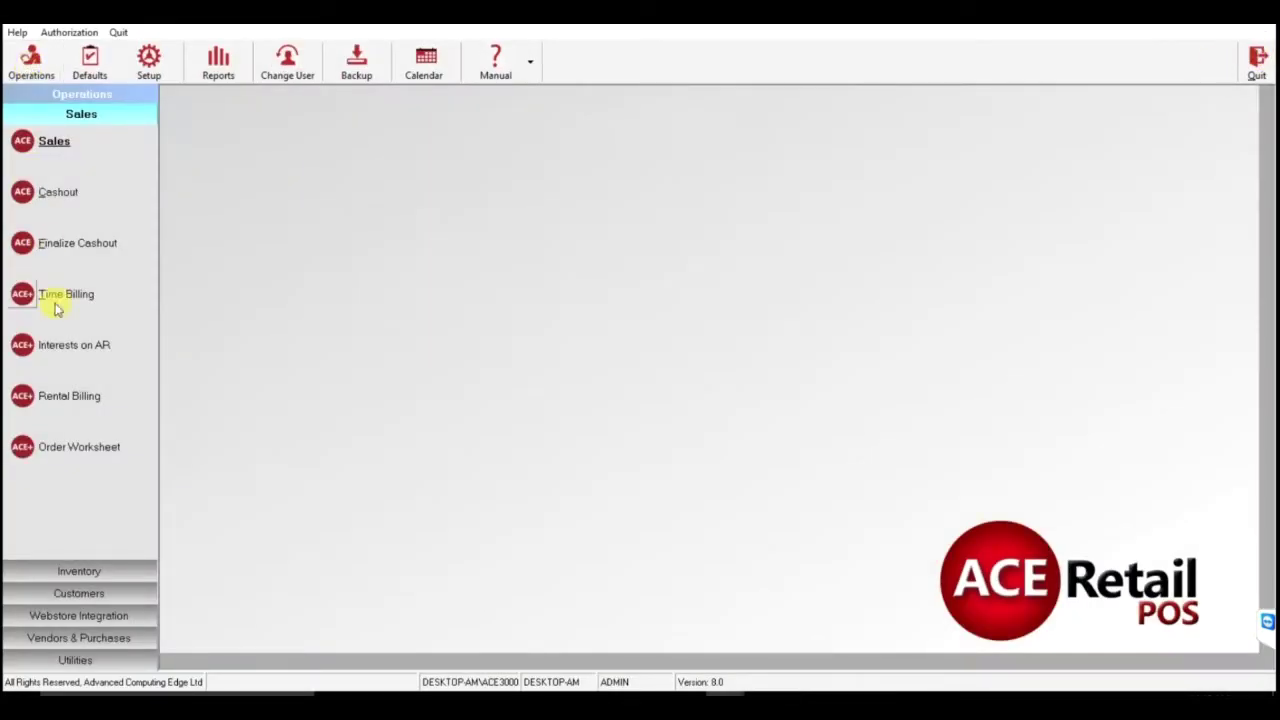
Open the Customers form and close it again.
click(76, 593)
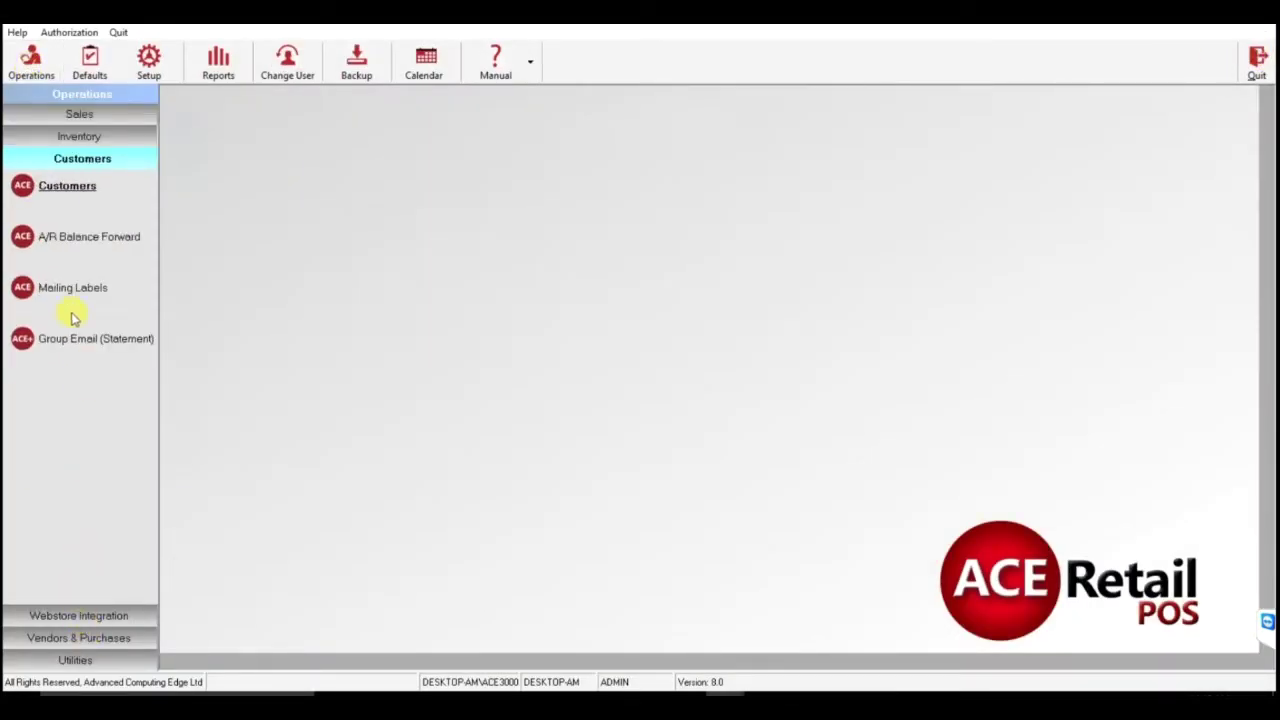
click(62, 186)
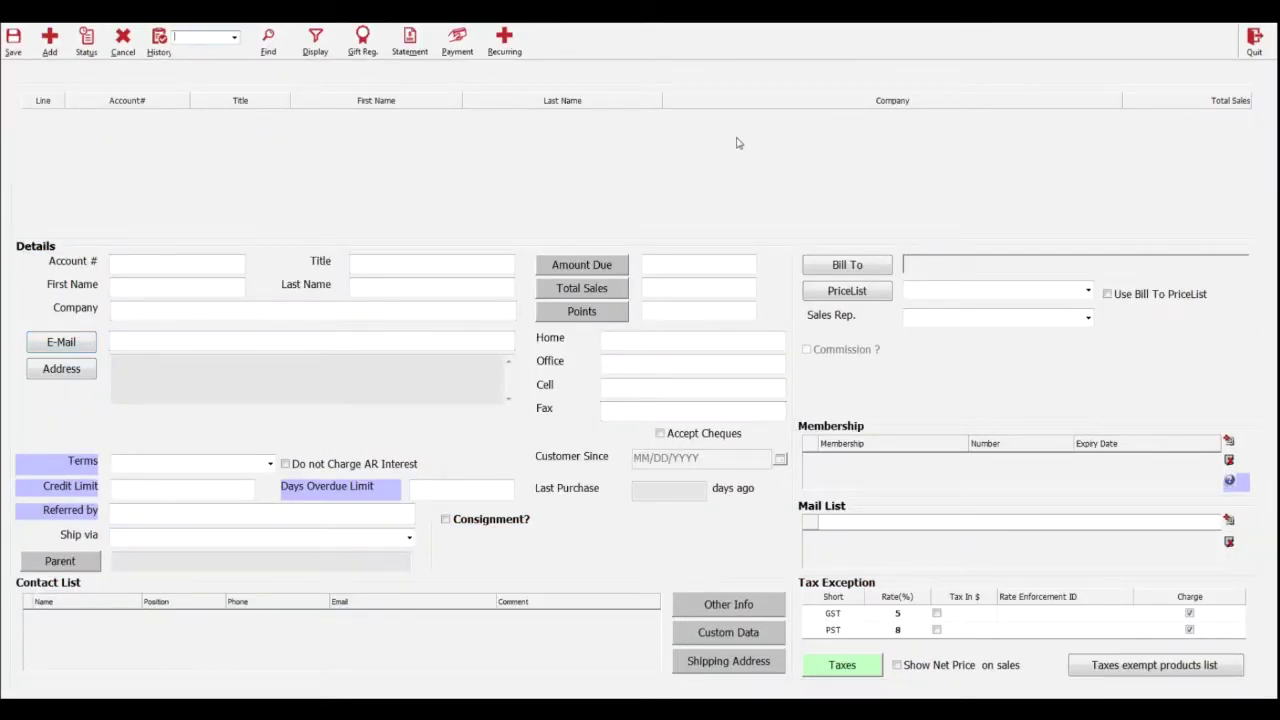
click(1254, 42)
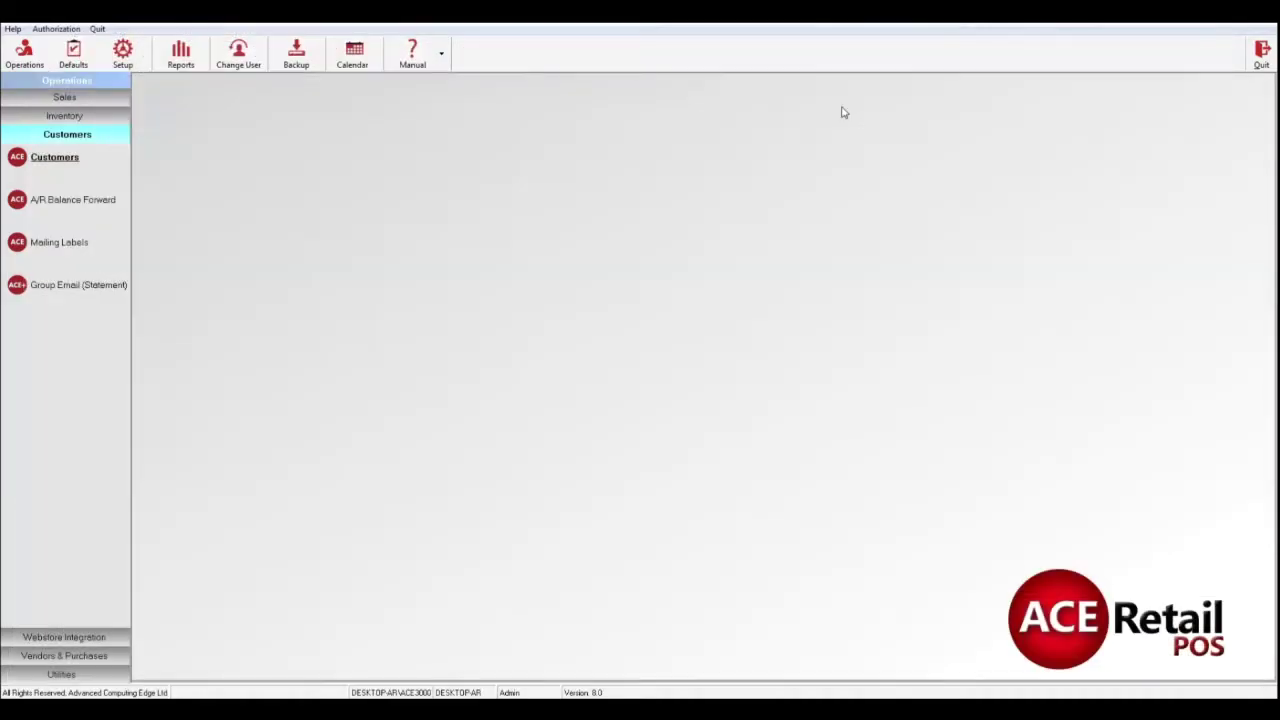
Open a new sales invoice, then jump to the Customers screen with F8 and F4.
click(46, 97)
click(40, 121)
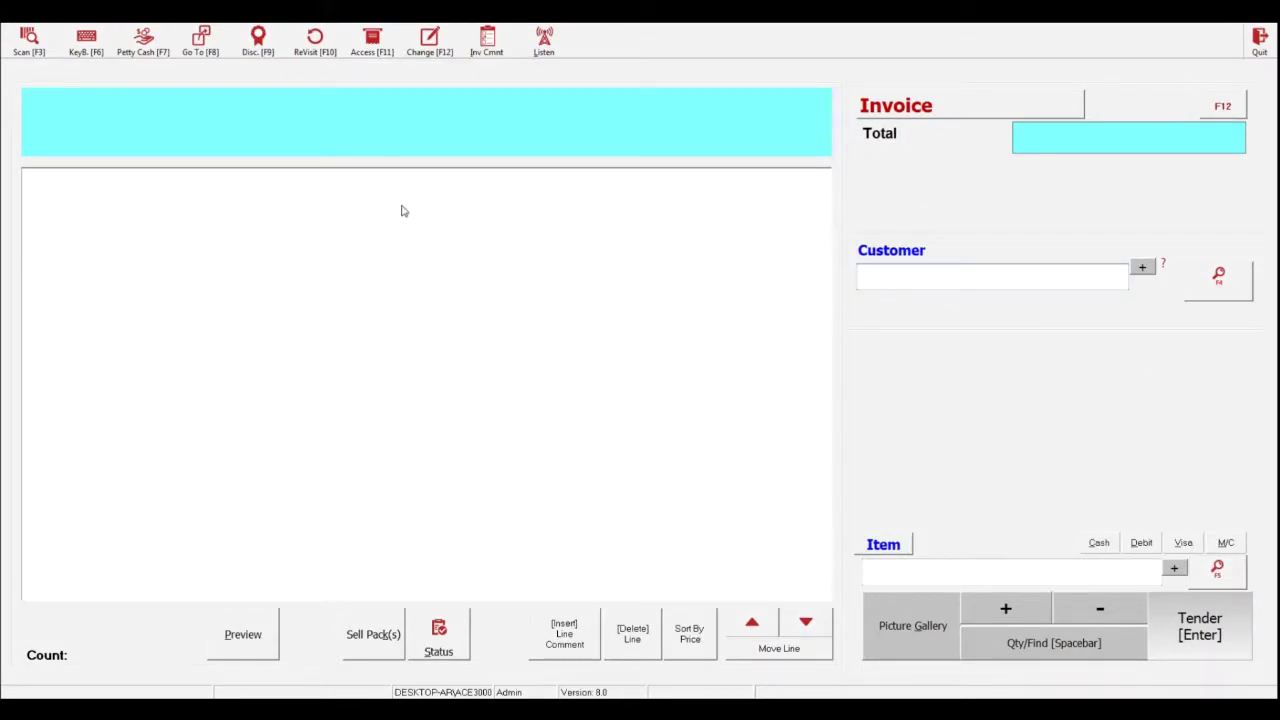
key(F8)
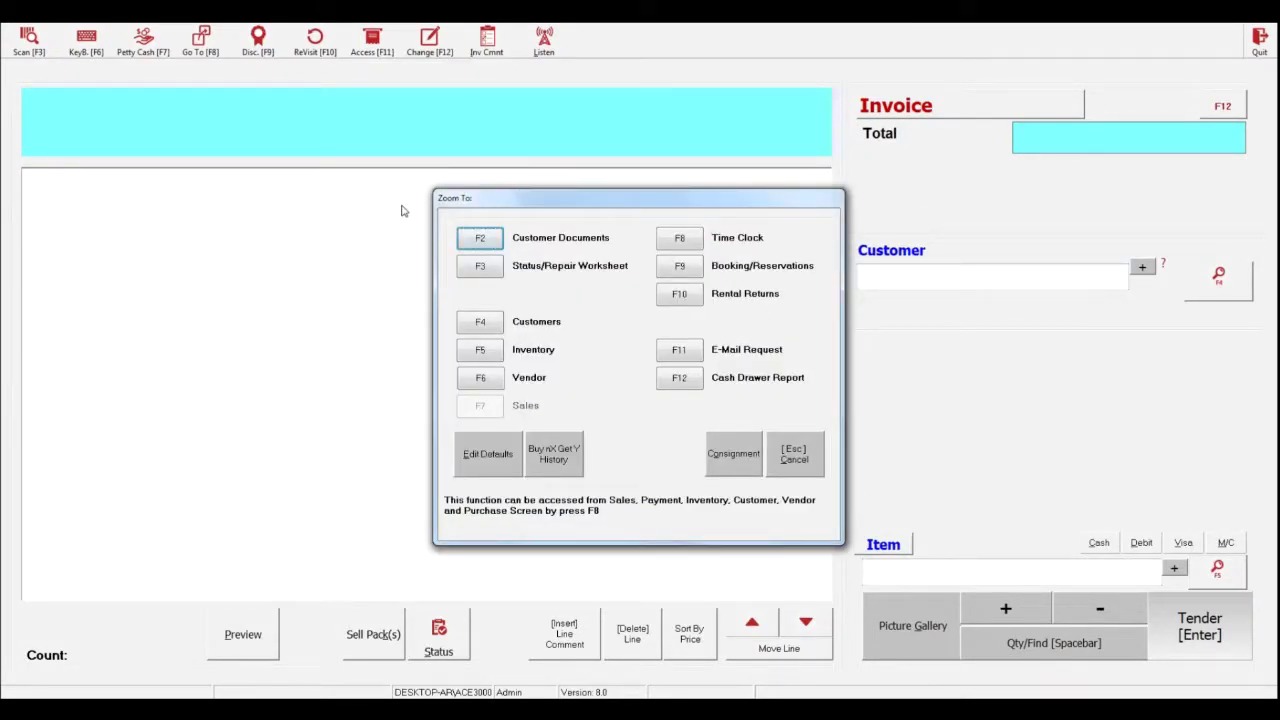
key(F4)
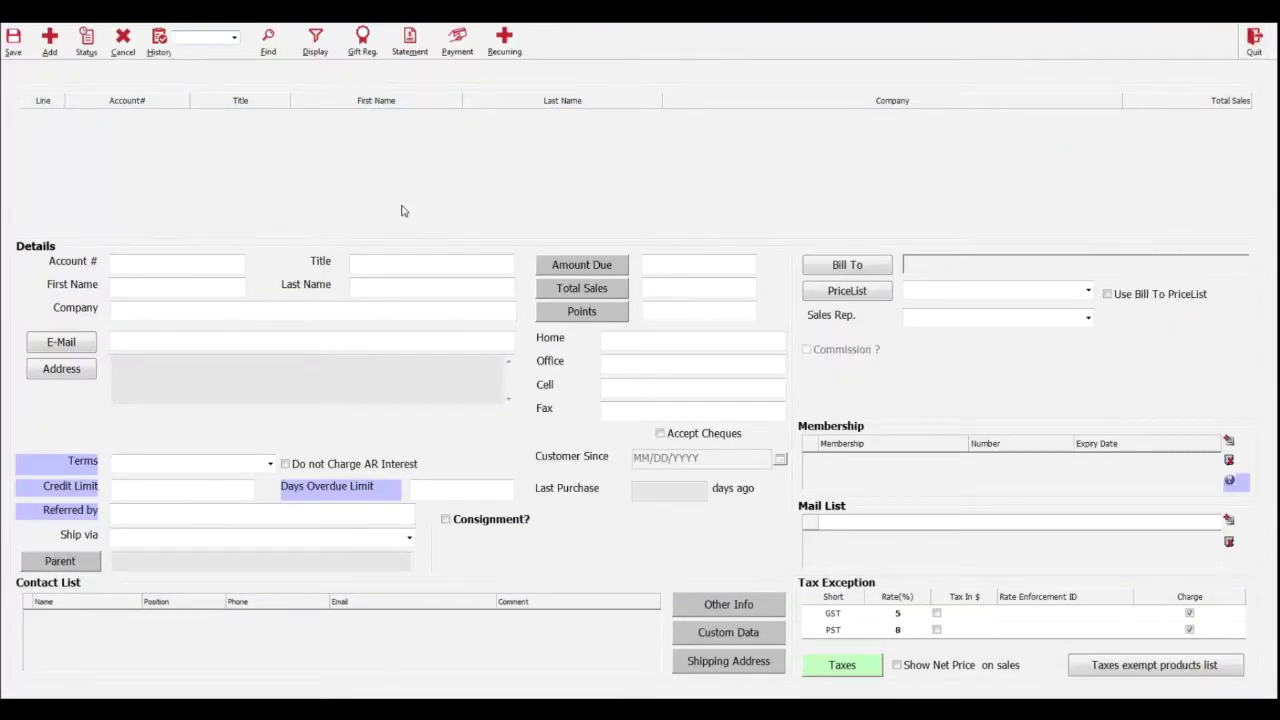
text(APS)
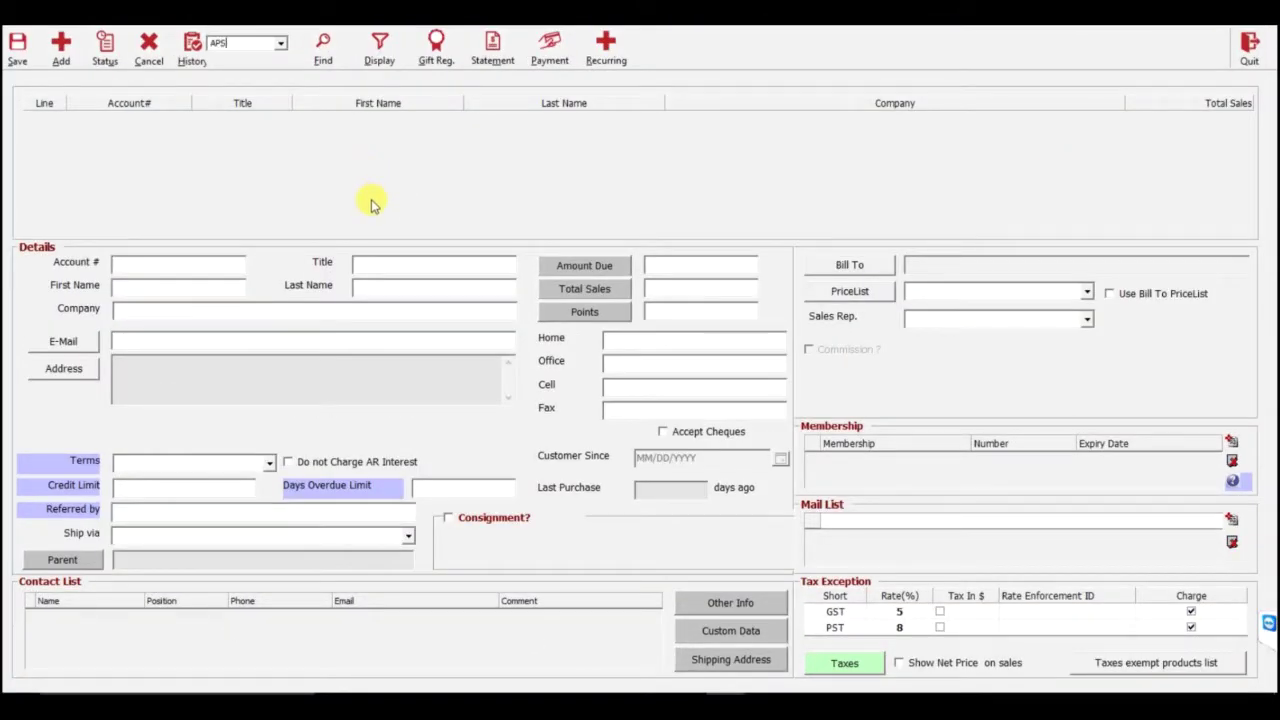
key(Return)
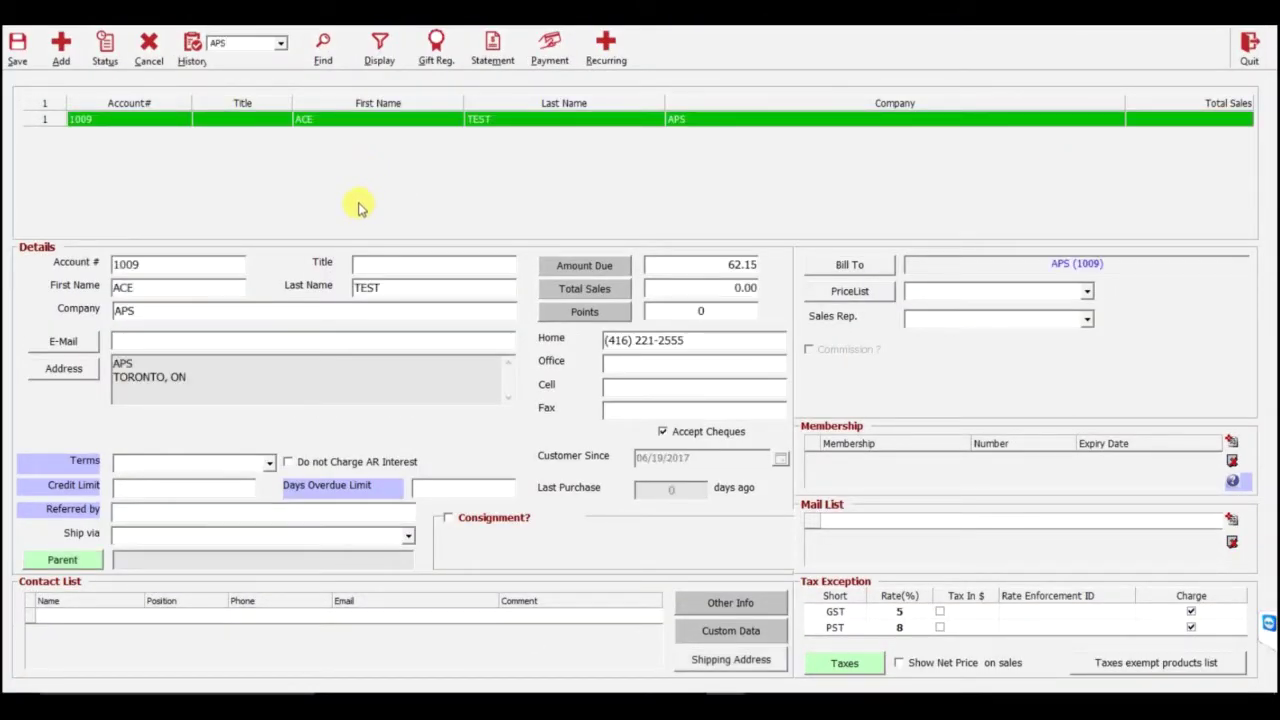
click(493, 50)
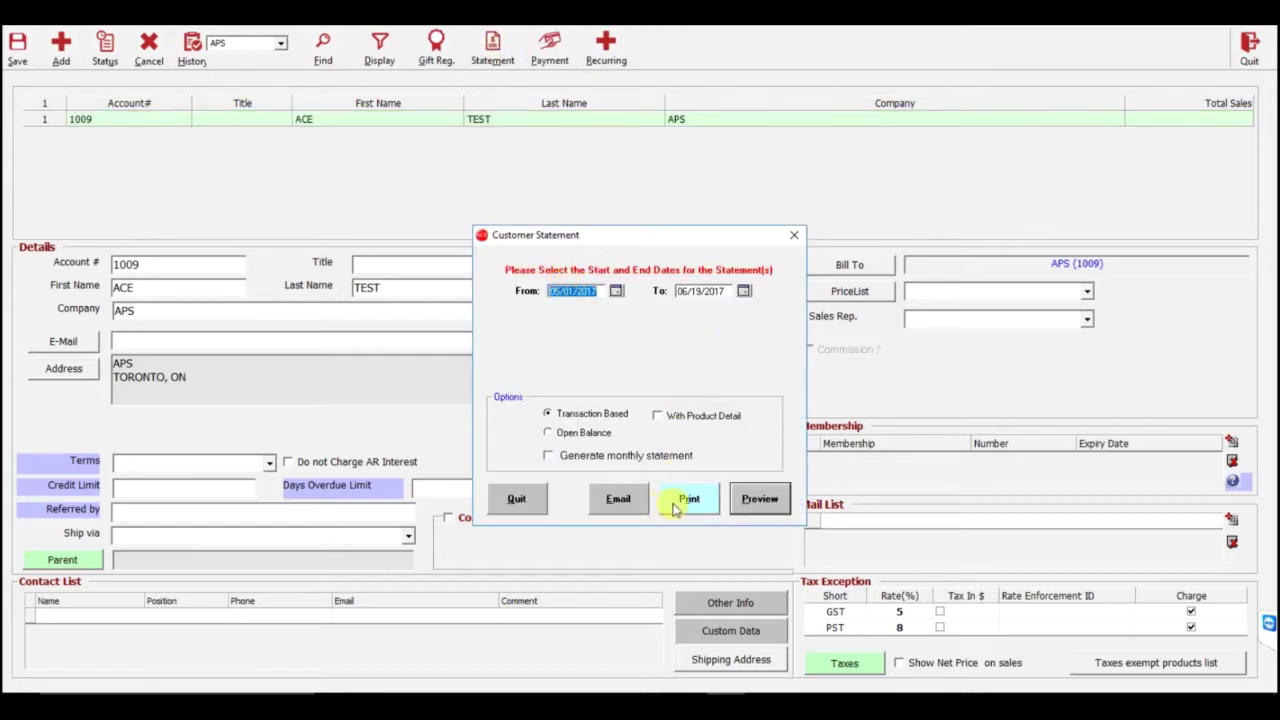
click(748, 505)
click(748, 508)
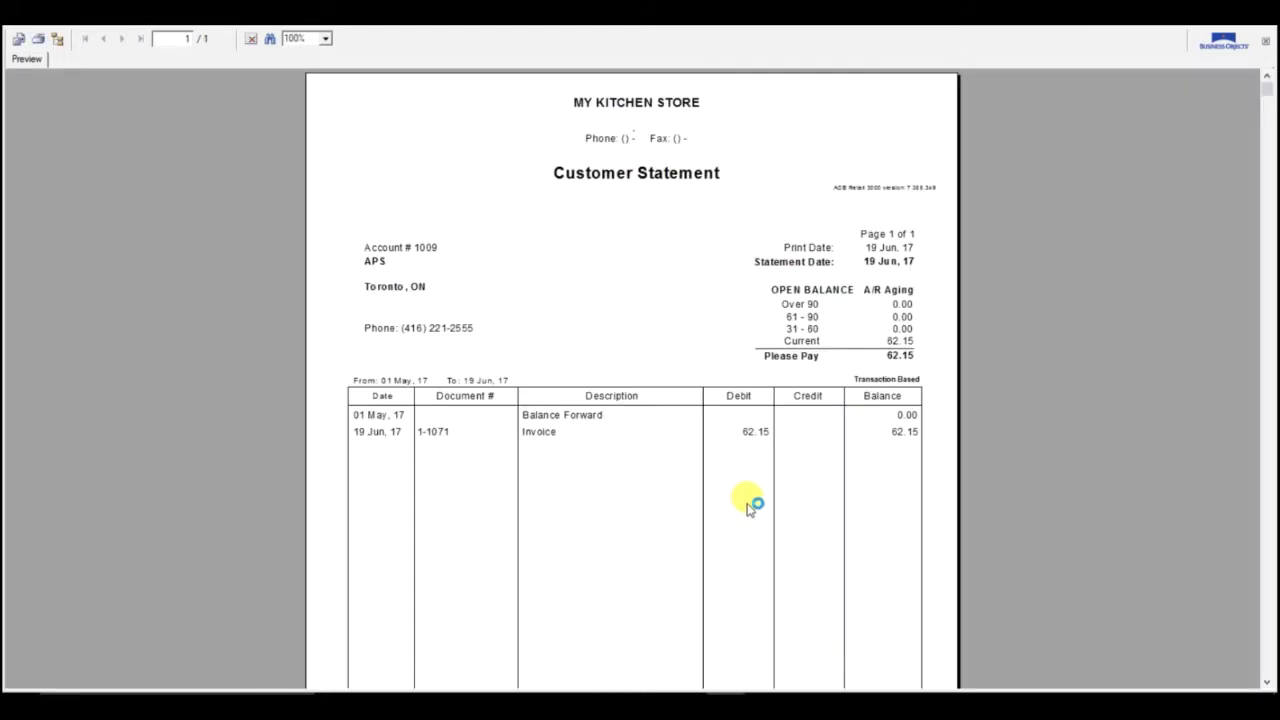
click(440, 437)
scroll(495, 480, down, 3)
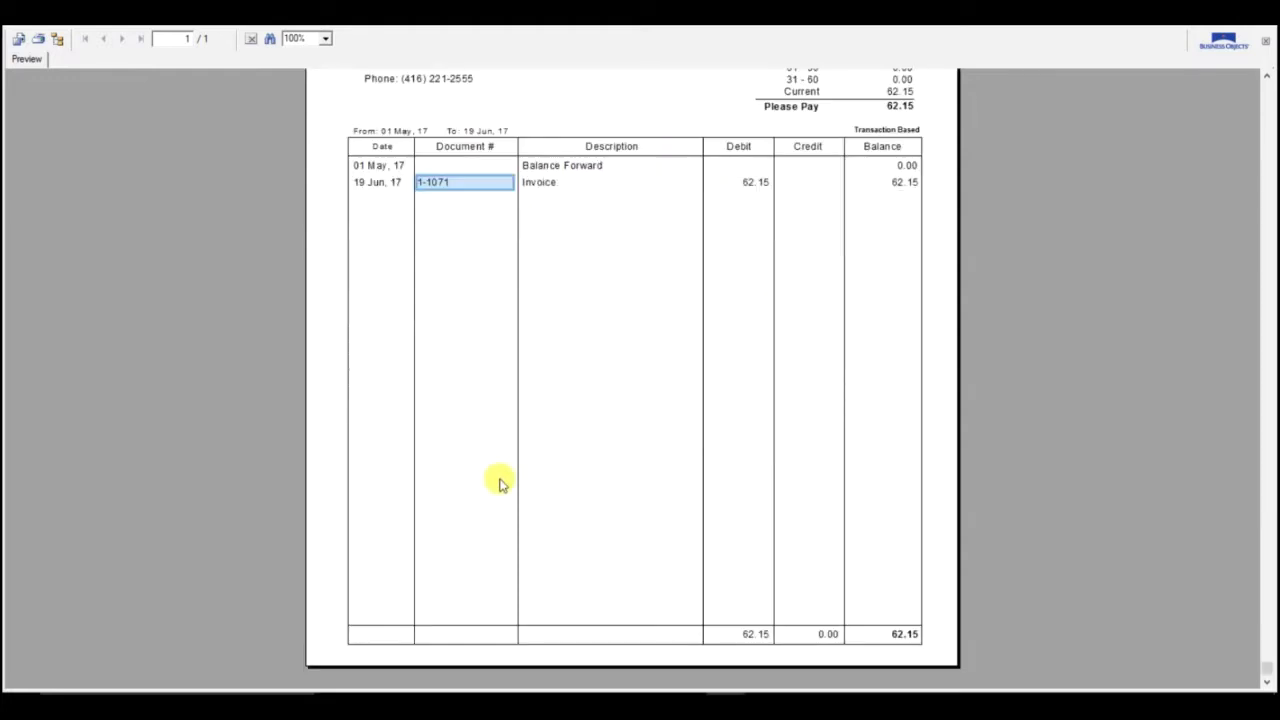
scroll(500, 484, up, 3)
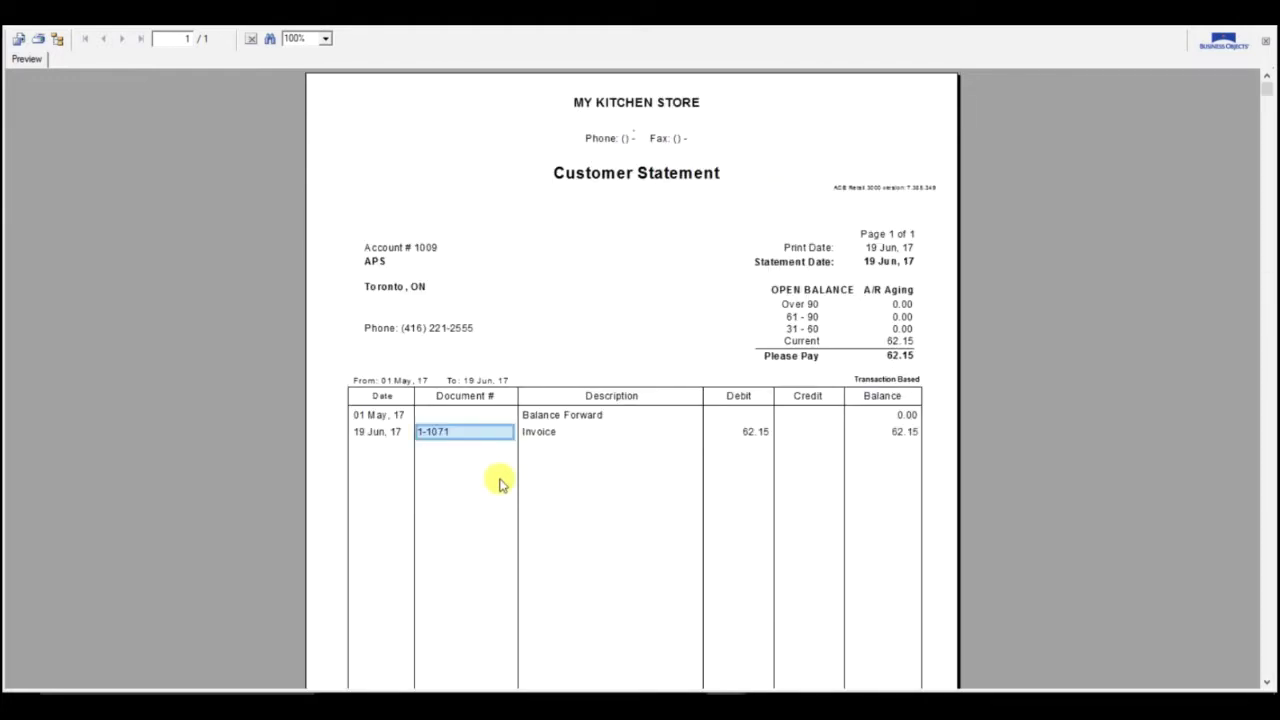
click(1265, 30)
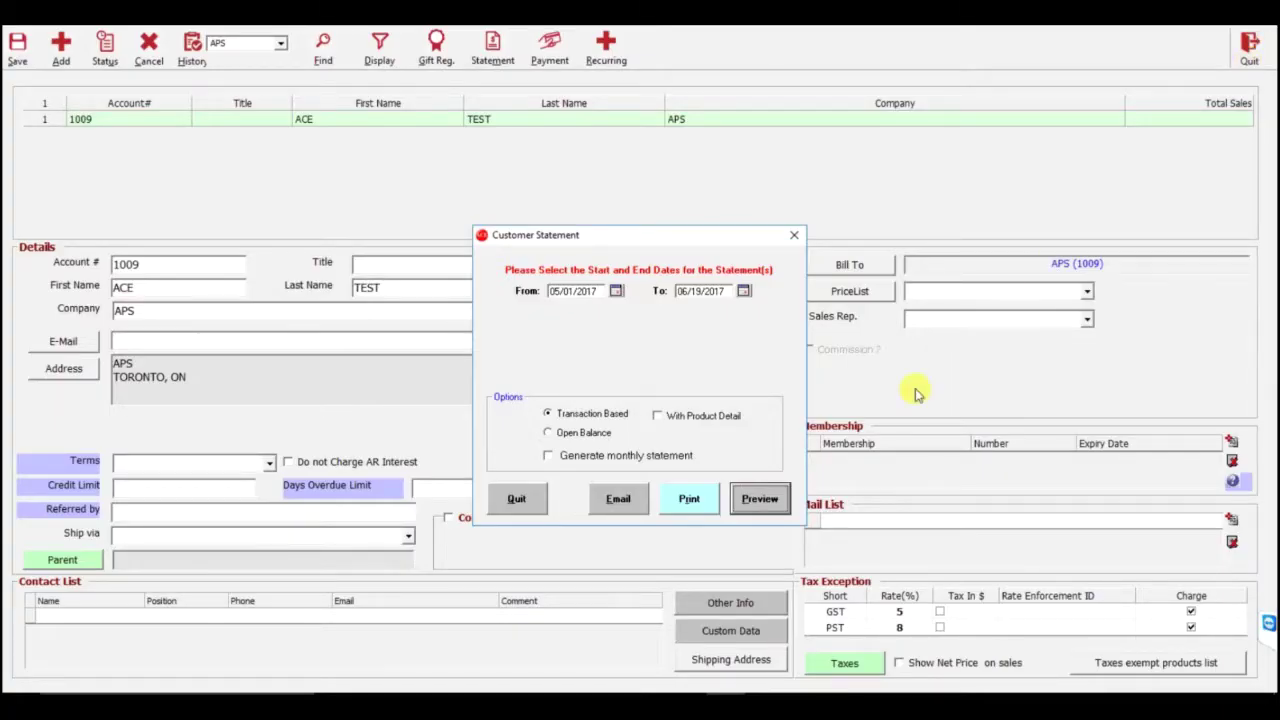
Close the Statement dialog, enter a 62.15 payment but cancel it, and close the Customers window.
click(516, 499)
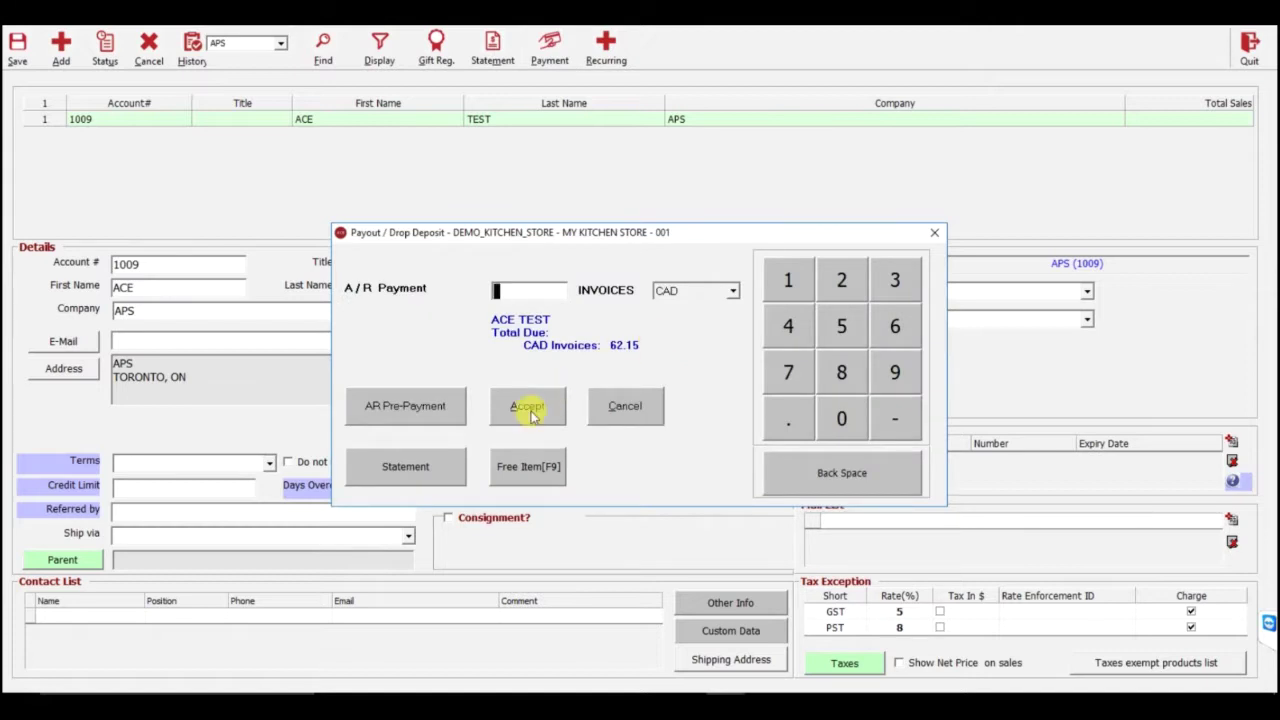
text(62)
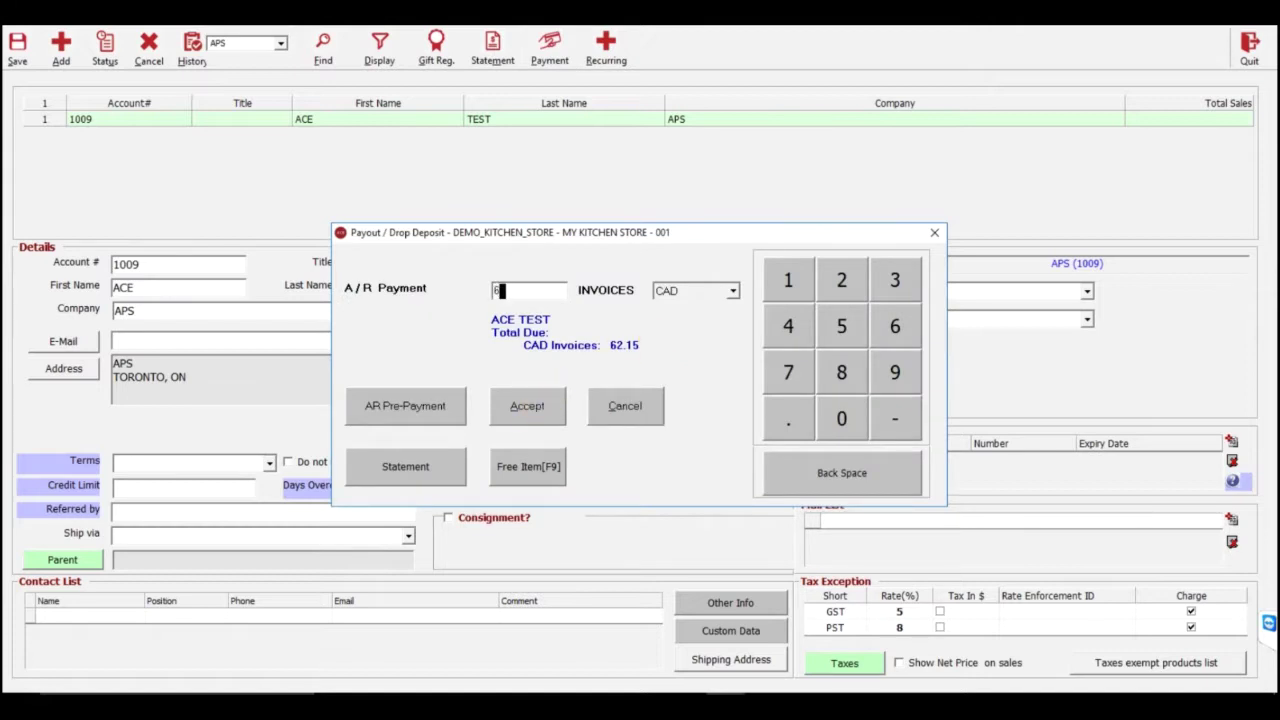
text(.15)
click(530, 408)
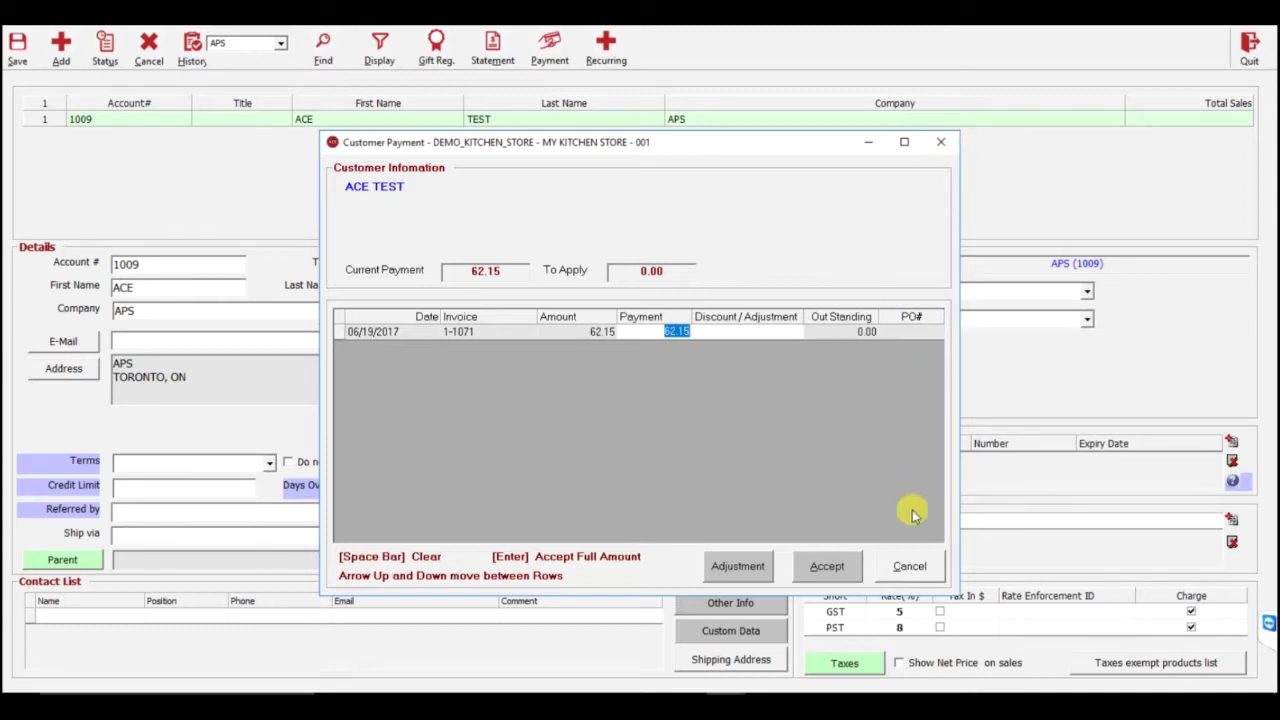
click(908, 567)
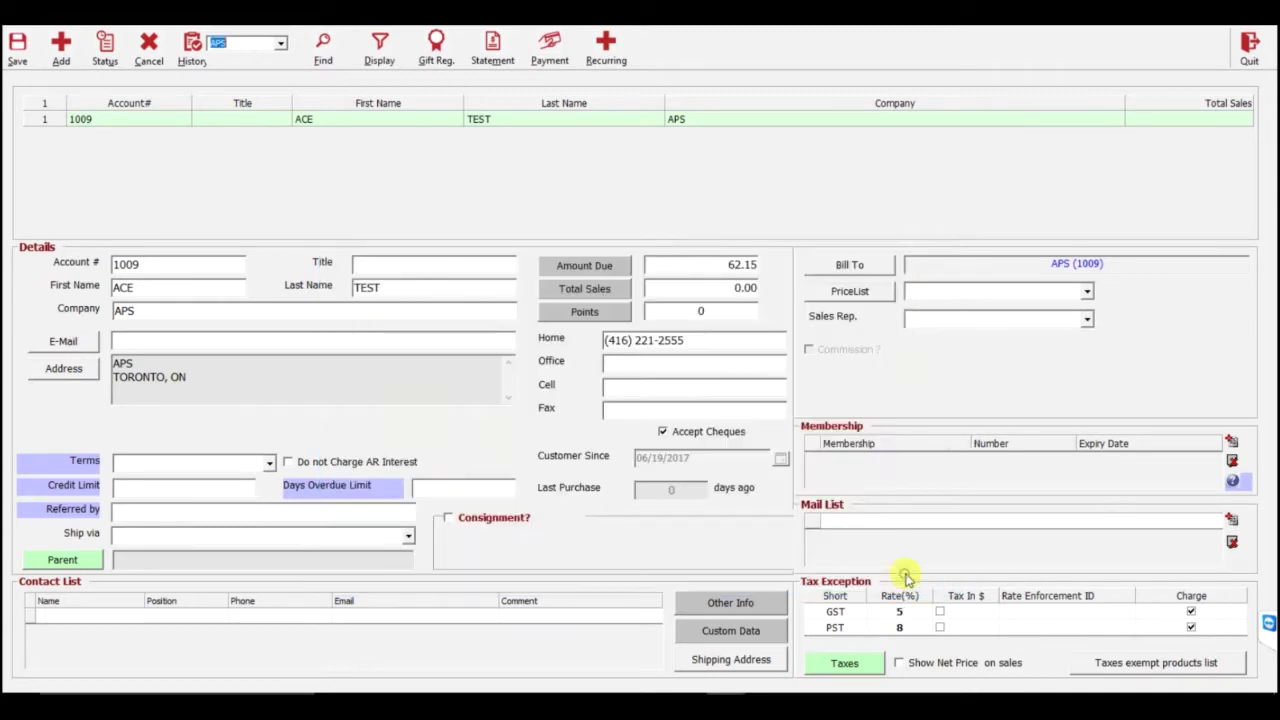
click(1249, 45)
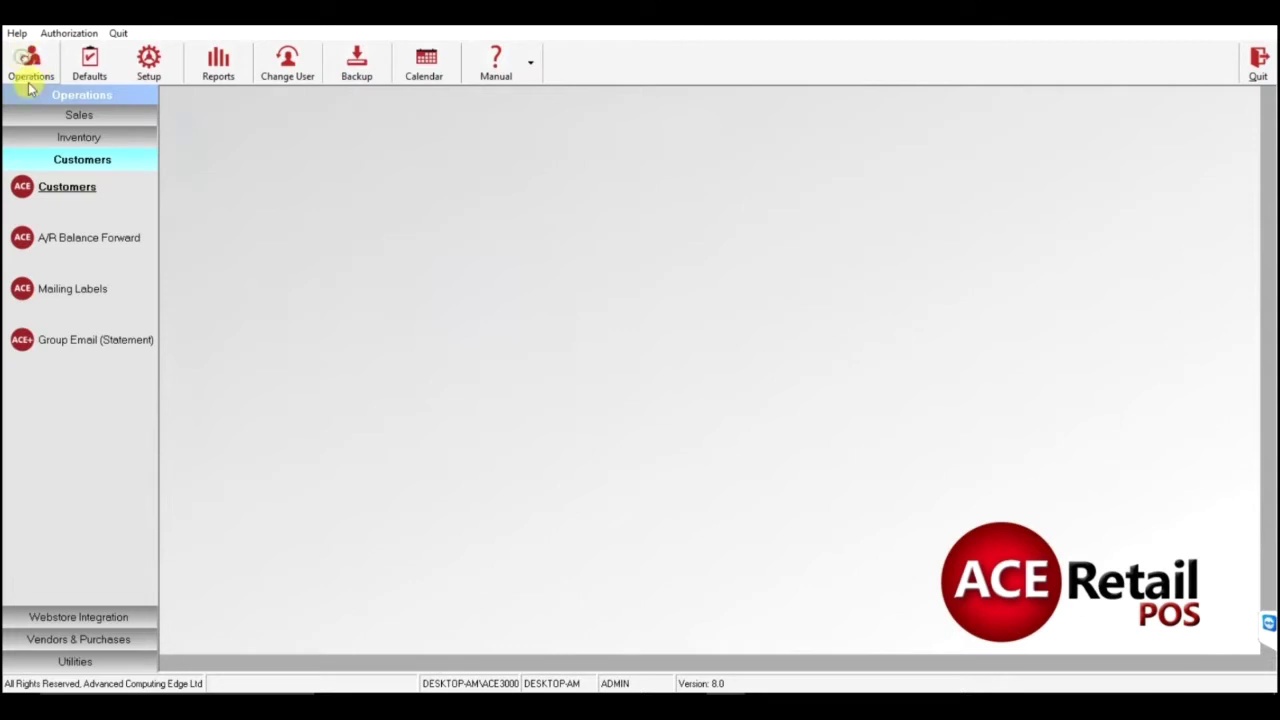
Start a sales invoice for the customer and add items 1008 and 1010.
click(63, 114)
click(56, 145)
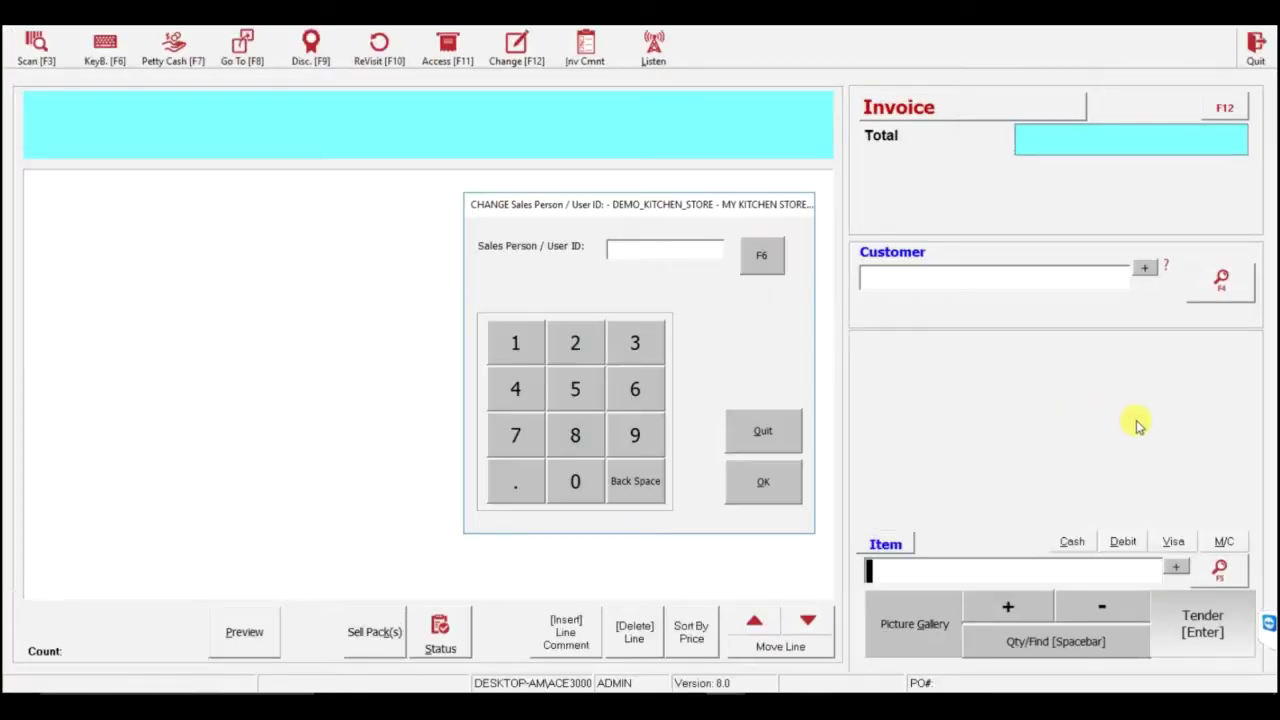
click(763, 483)
click(933, 274)
text(1002)
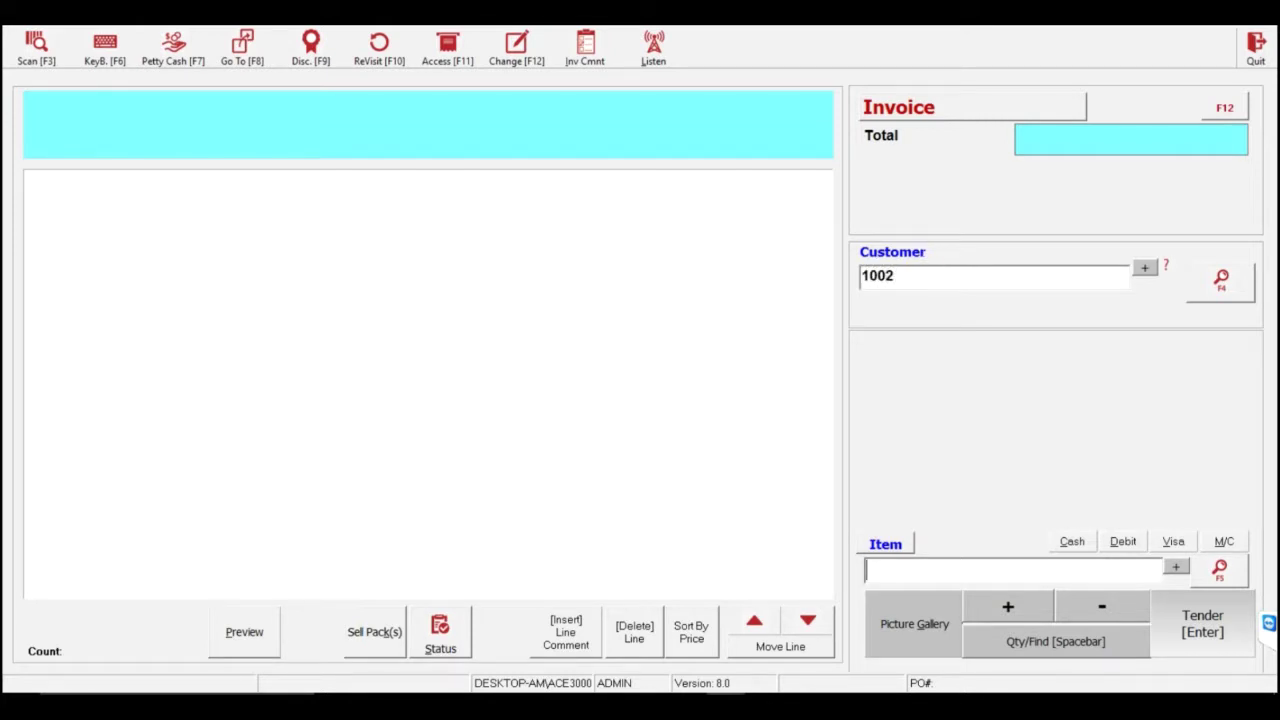
key(Return)
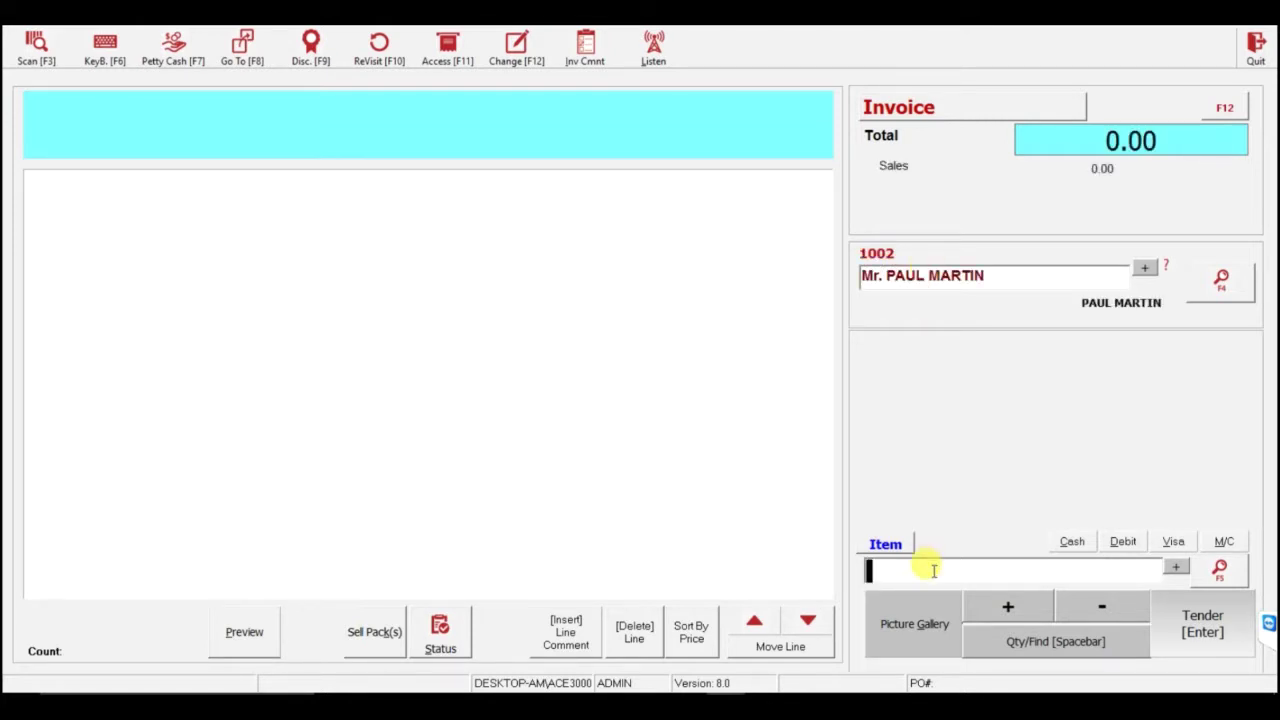
text(1008)
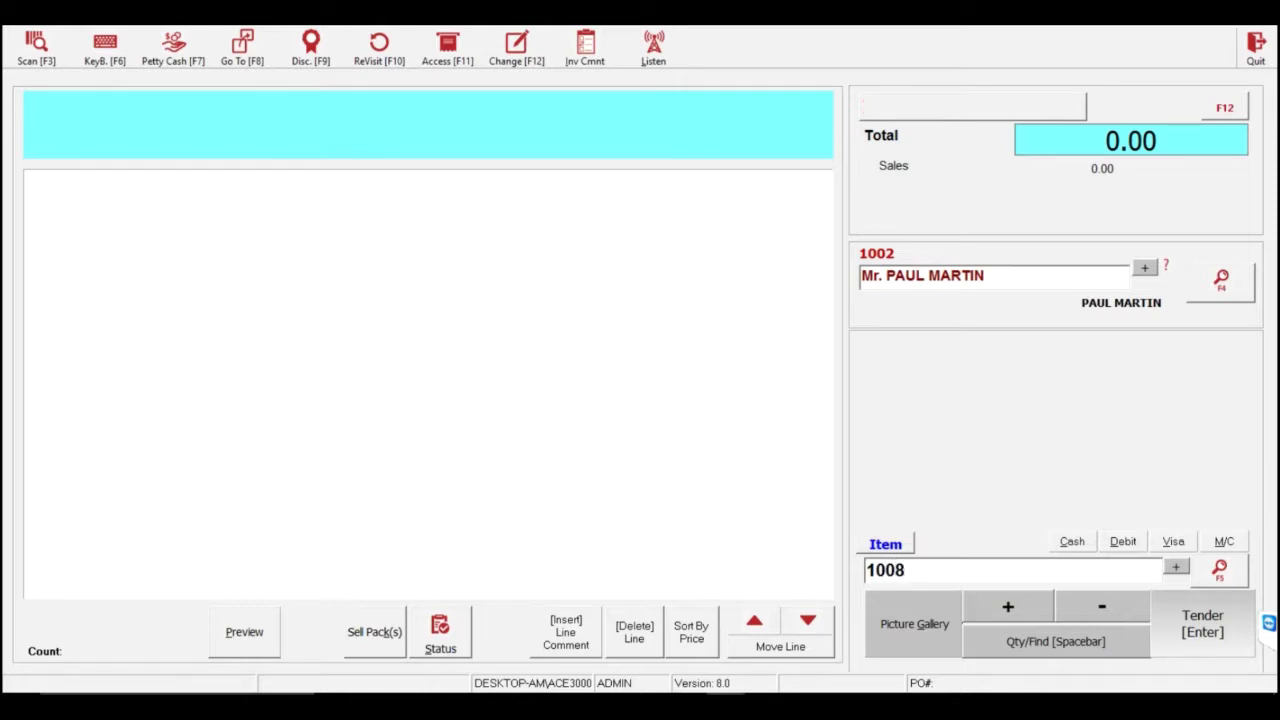
key(Return)
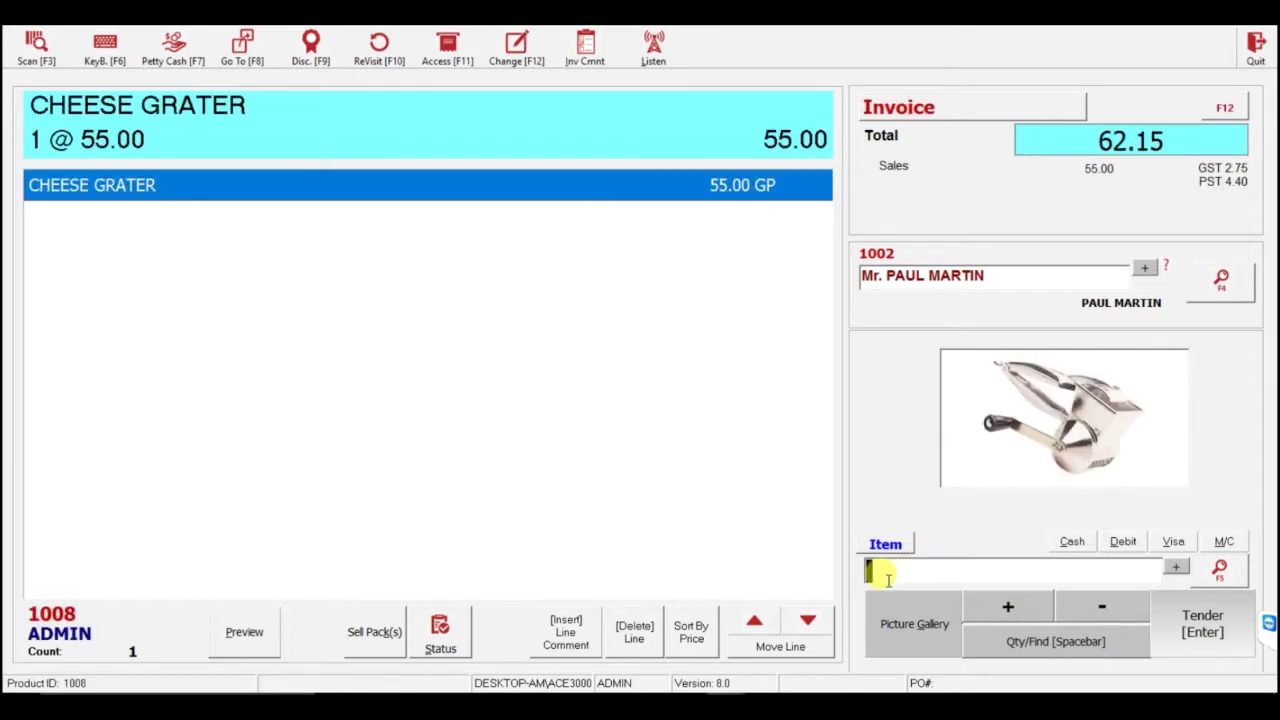
text(1010)
key(Return)
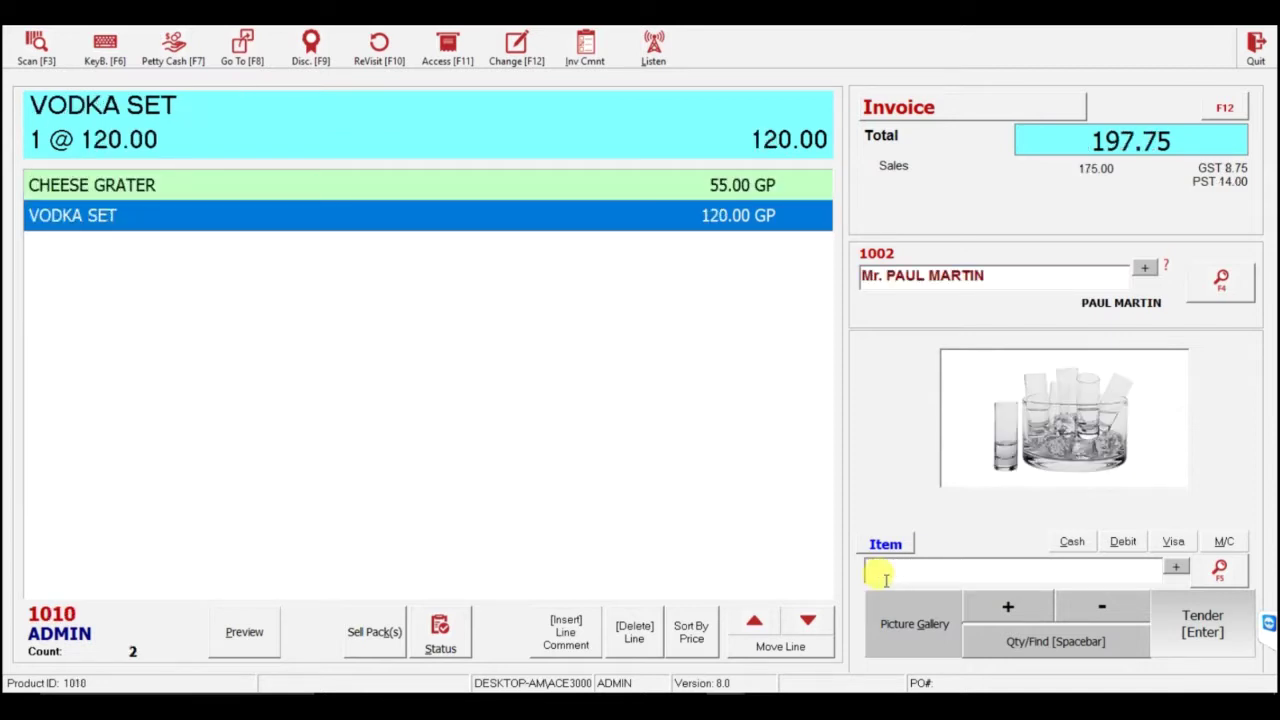
Charge the 197.75 total on account, complete the sale, and close the sales screen.
click(1168, 618)
click(266, 420)
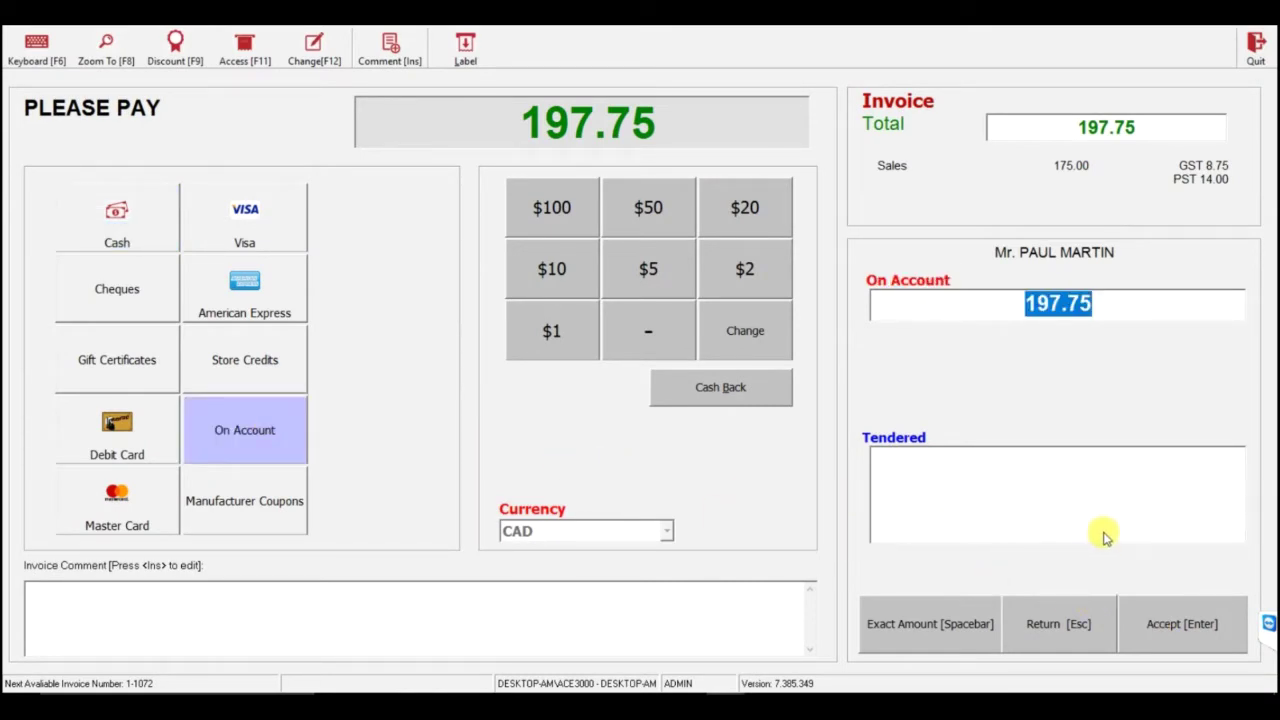
key(BackSpace)
key(Return)
click(1252, 40)
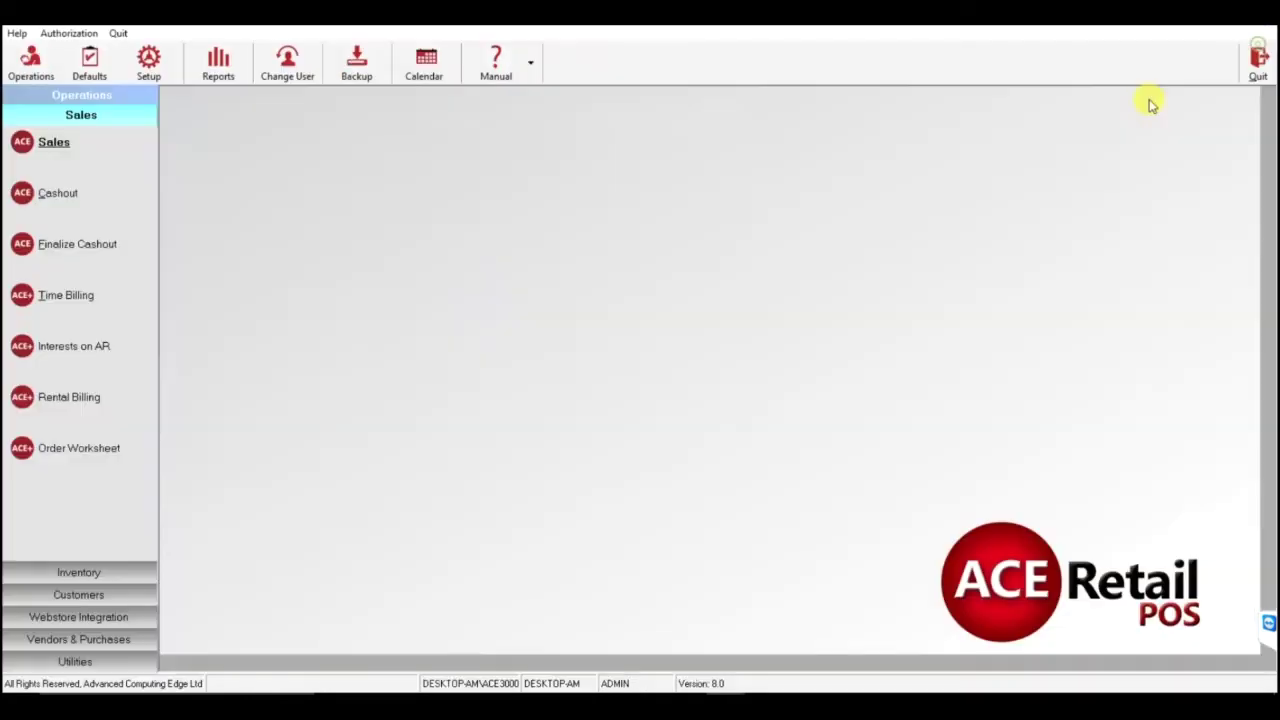
Load the APS customer record and preview its statement for 05/01/2017 to 06/19/2017.
click(86, 594)
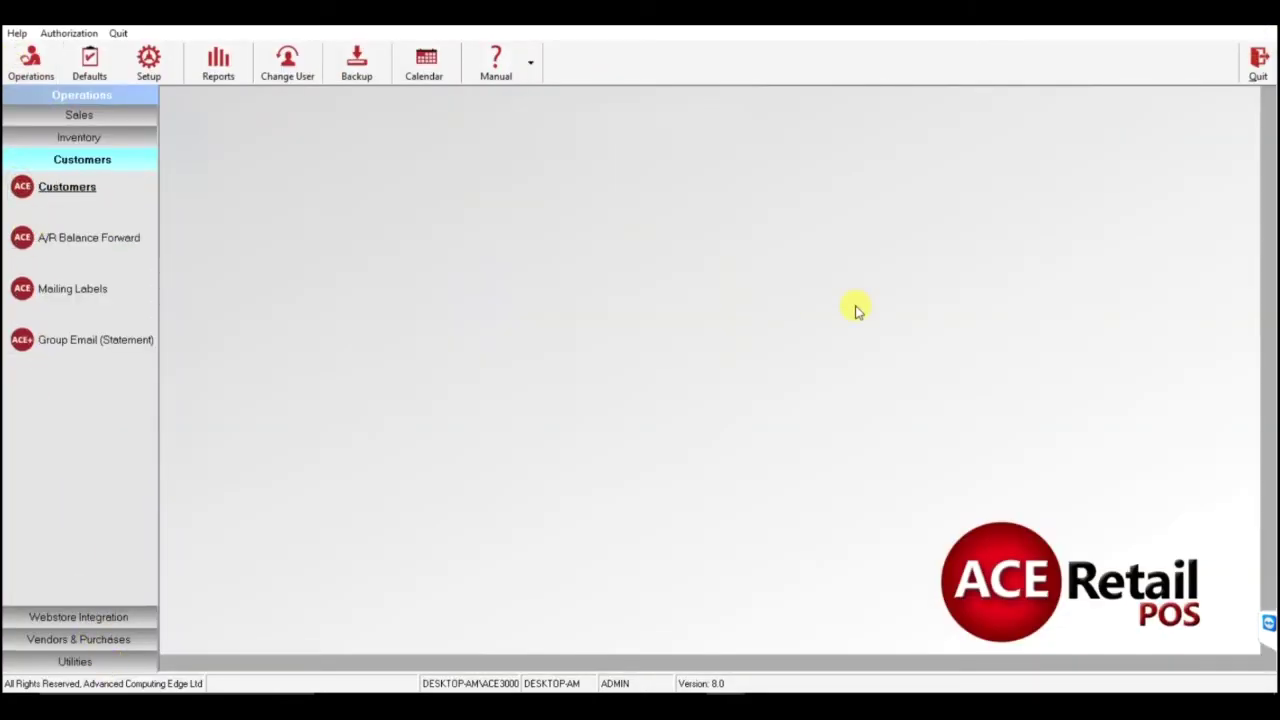
text(APS)
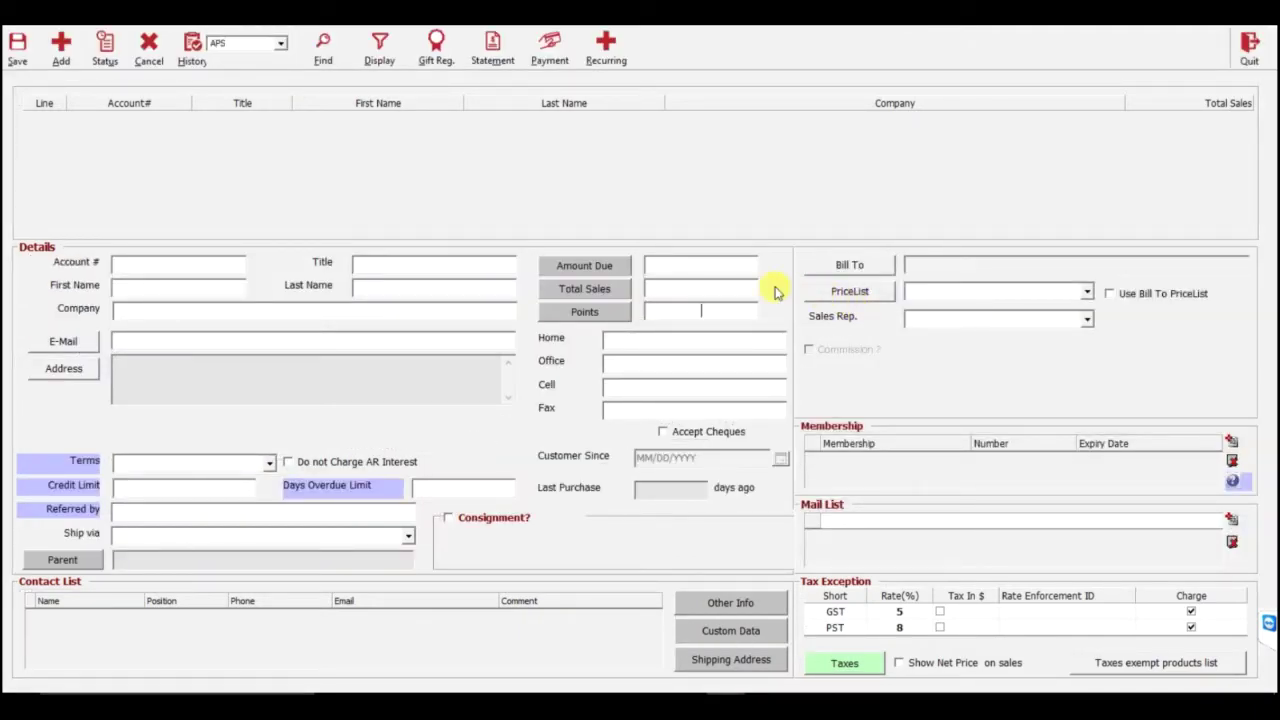
key(Return)
click(494, 55)
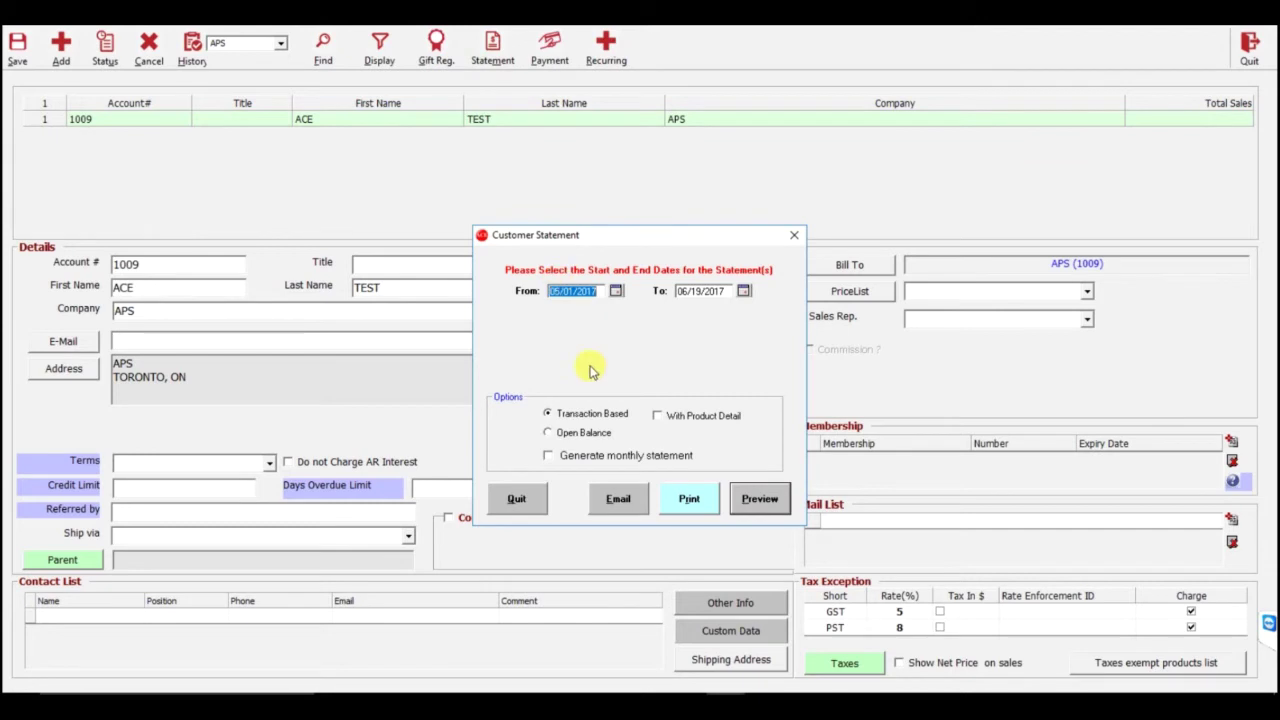
click(755, 509)
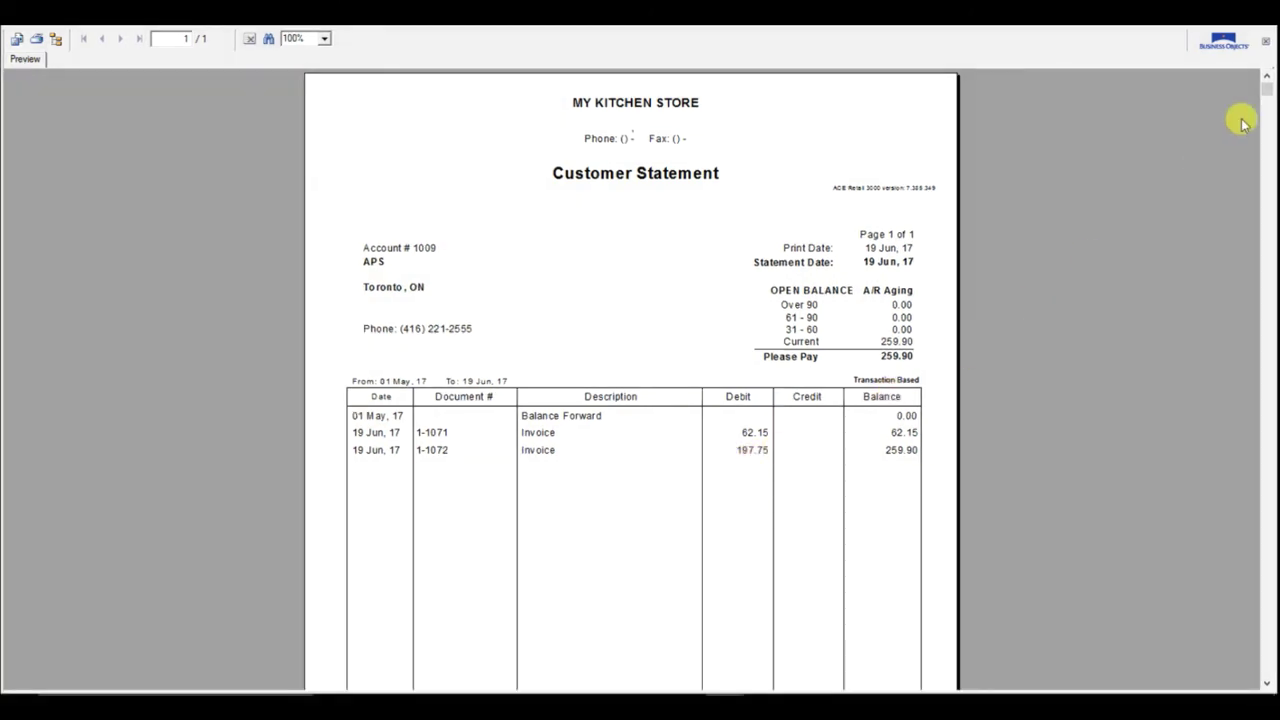
Close the statement preview, the Statement dialog and the Customers window.
click(1265, 41)
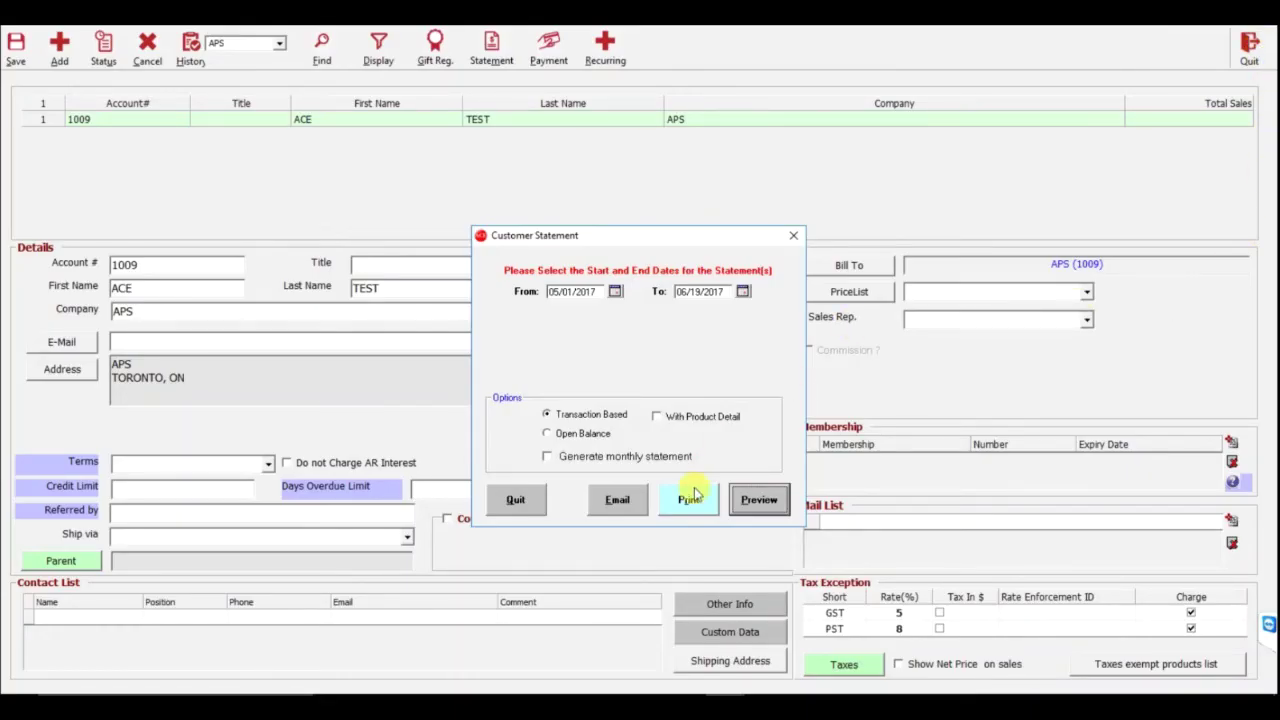
click(520, 505)
click(1249, 46)
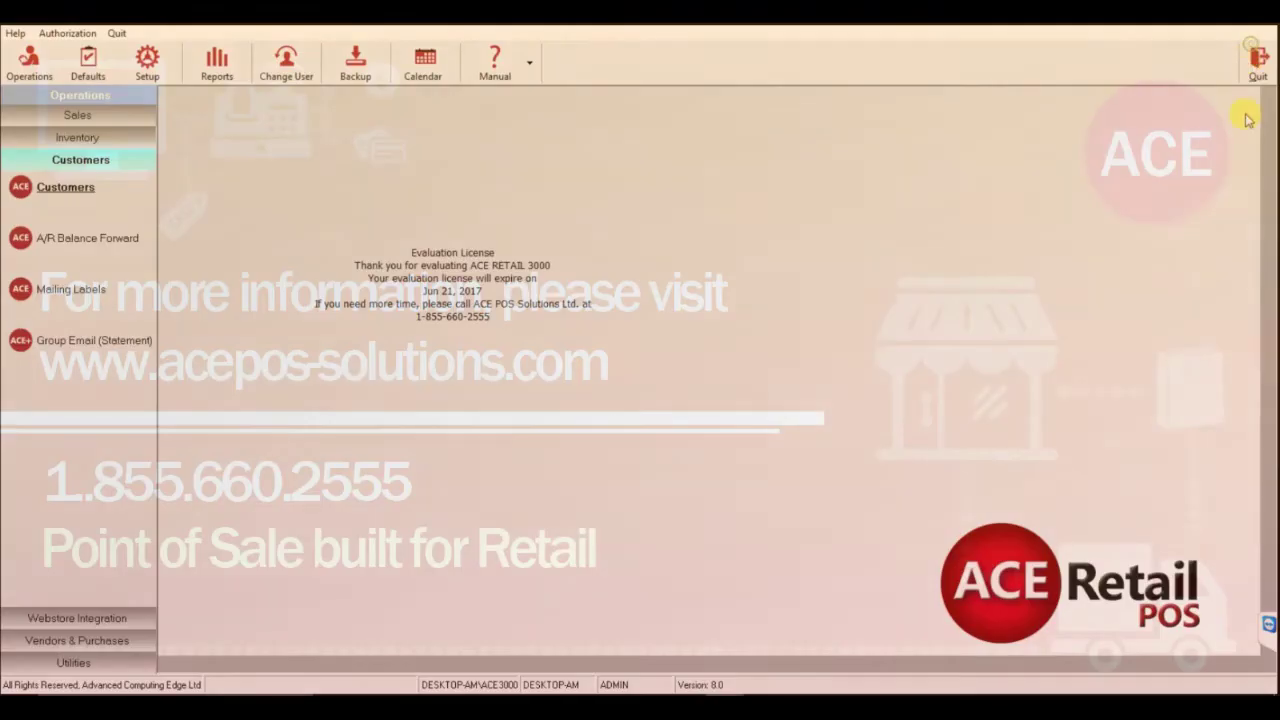